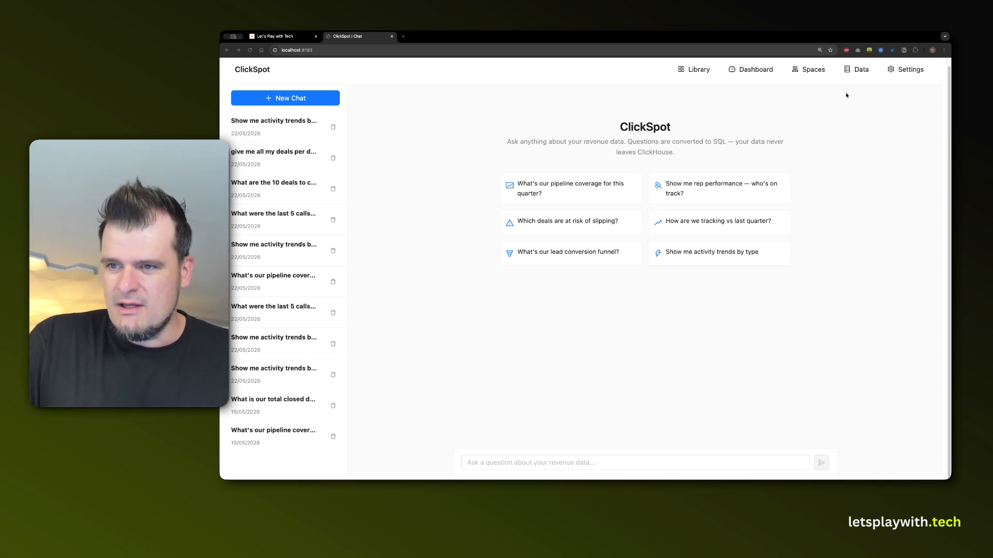
Open the deals data space's dashboard from the data spaces and clear all of its filters
click(807, 69)
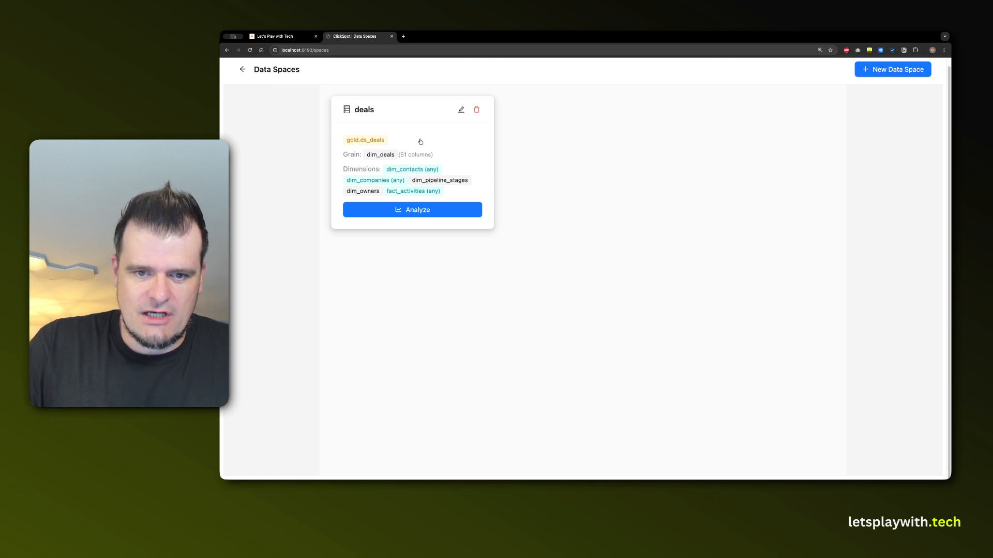
click(397, 210)
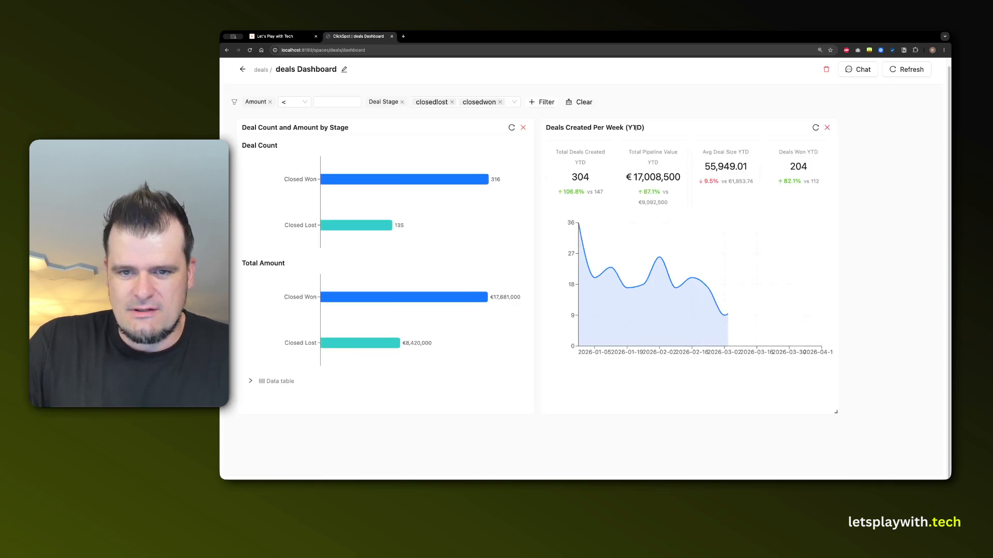
click(582, 102)
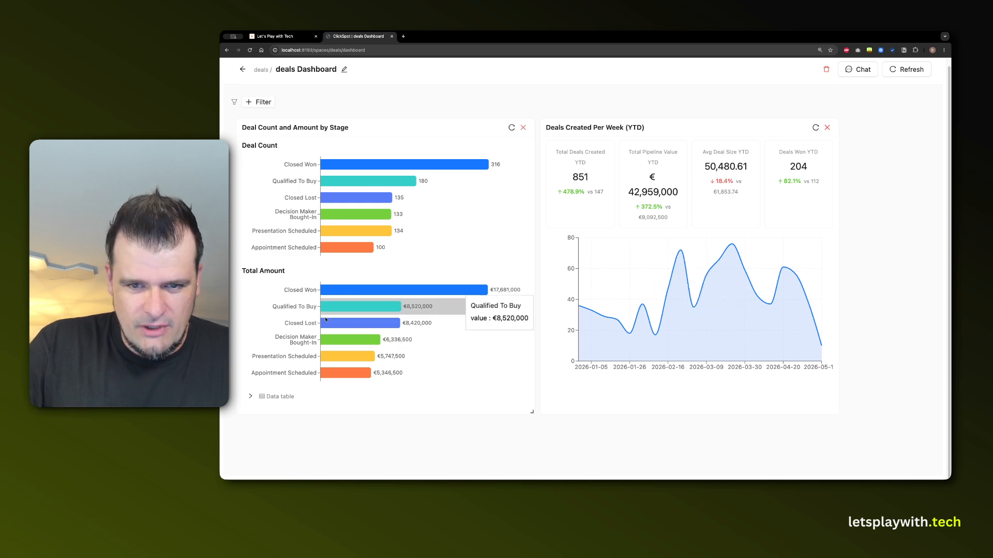
Filter the deals dashboard to Amount < 50000, briefly trying 500000 as the limit
click(260, 101)
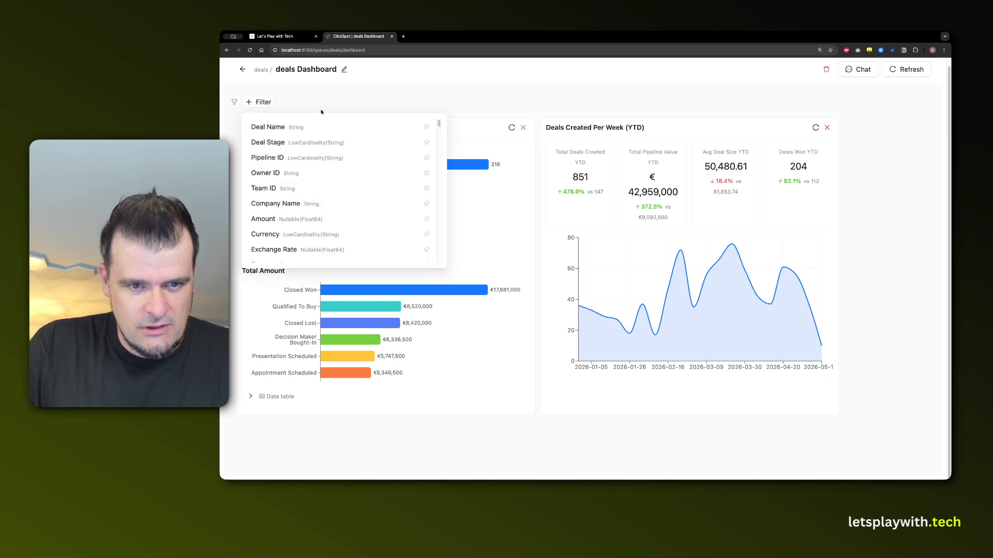
click(319, 220)
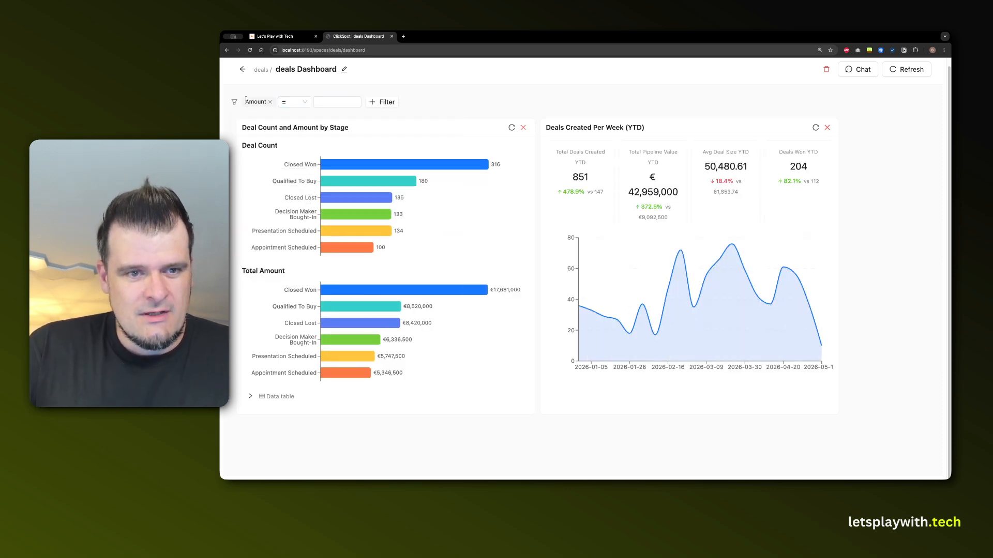
click(296, 103)
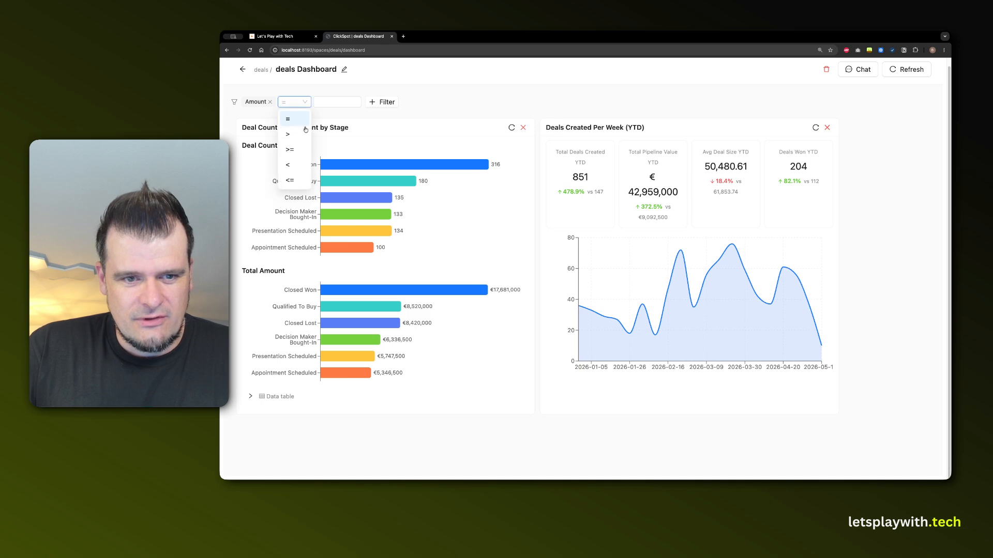
click(298, 164)
click(335, 101)
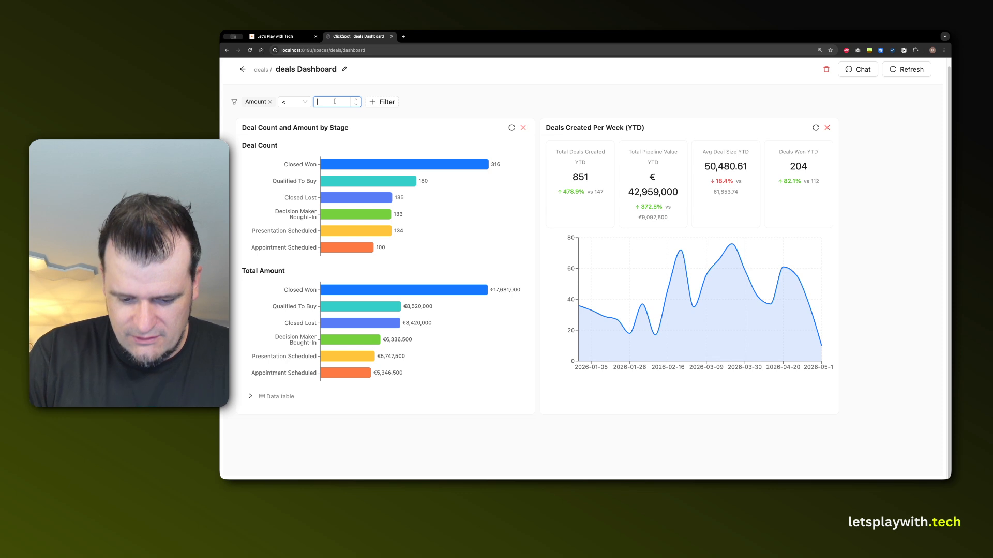
text(50000)
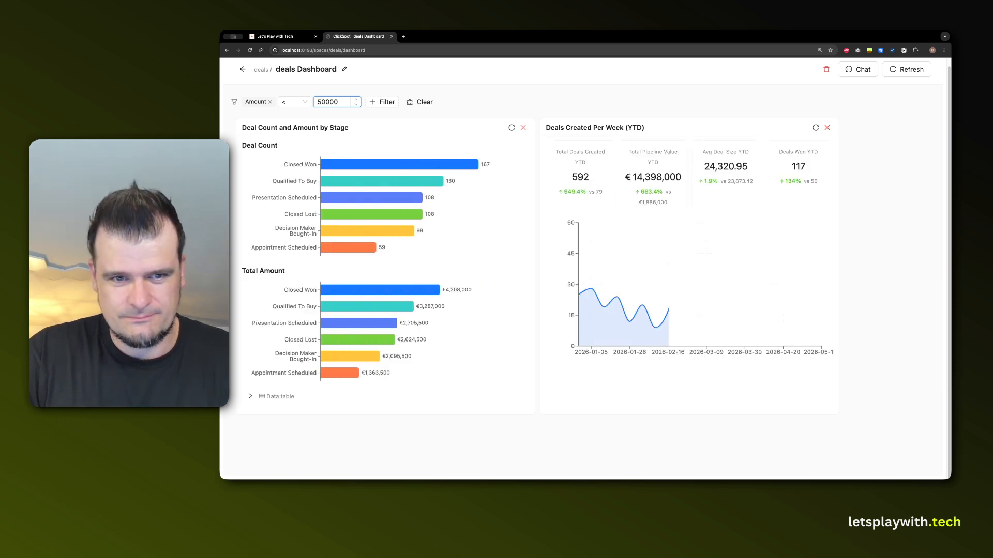
text(0)
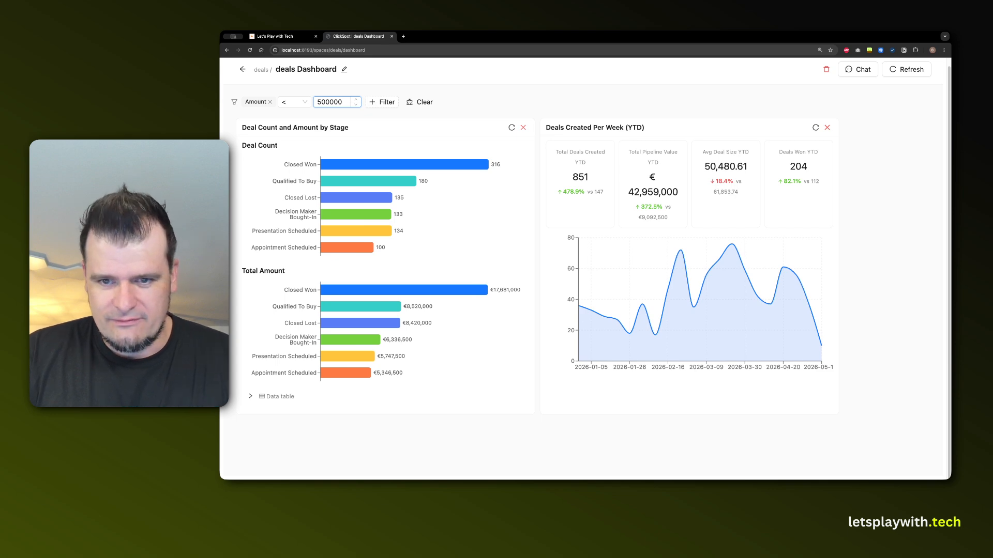
key(BackSpace)
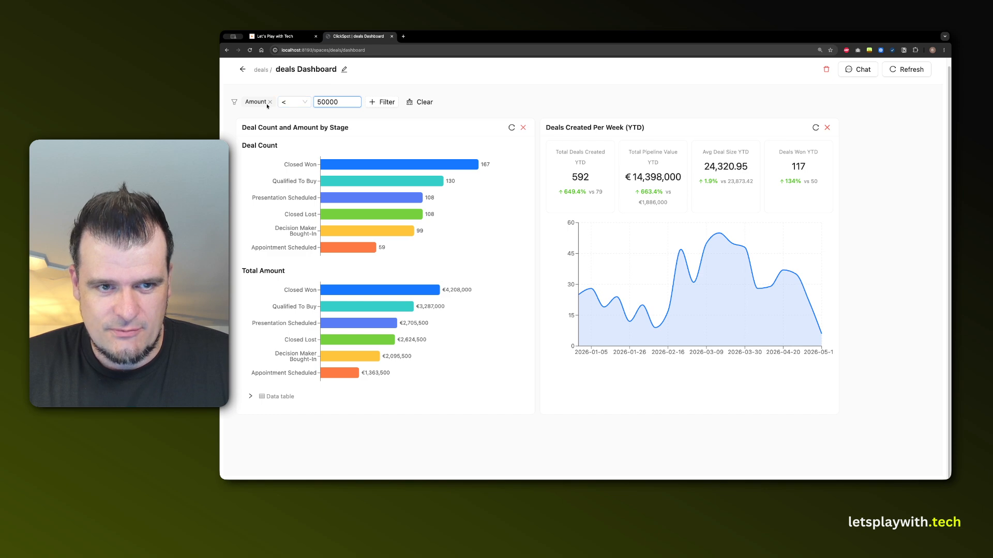
Add a Deal Stage filter to the dashboard for decisionmakerboughtin, presentationscheduled and closedlost
click(387, 103)
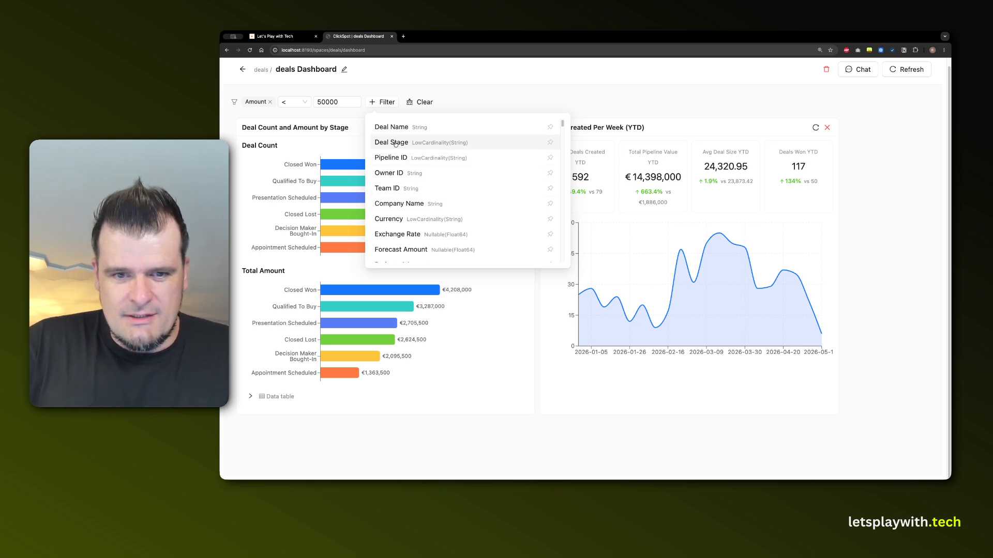
click(415, 143)
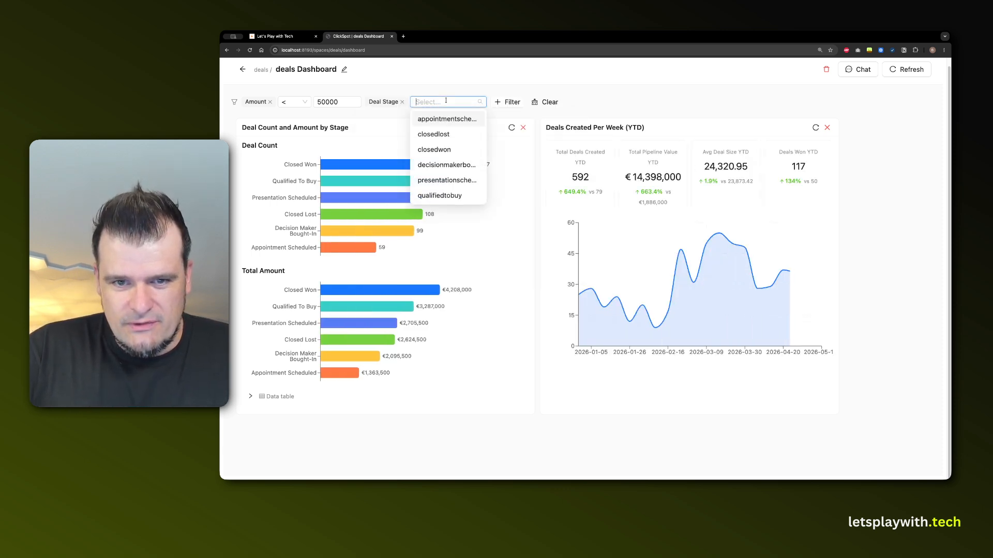
click(446, 165)
click(455, 178)
click(435, 133)
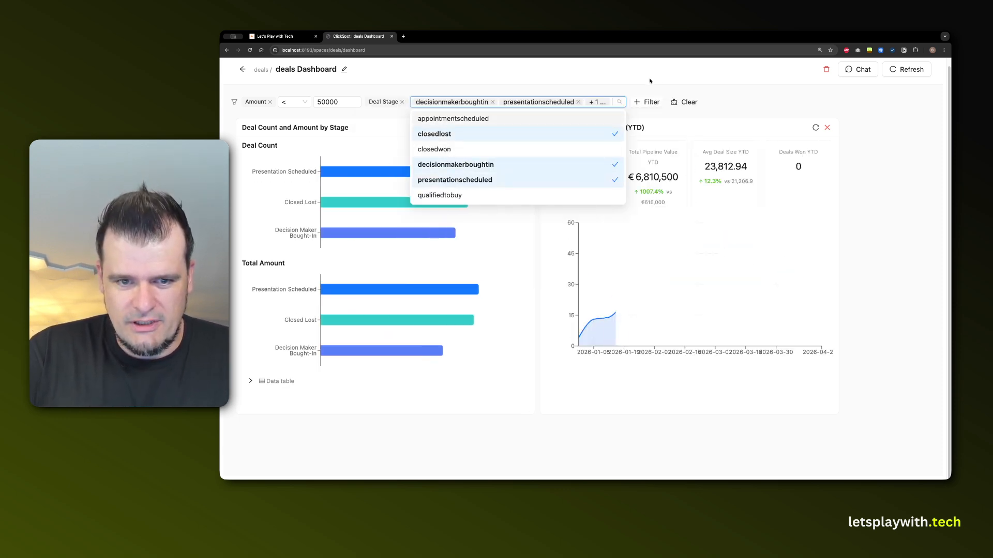
click(788, 71)
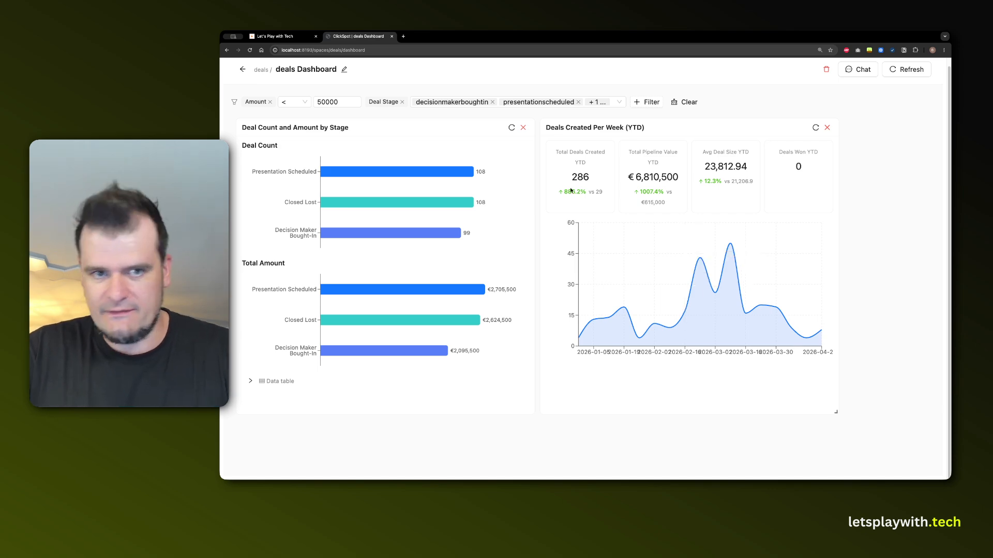
Start a new data space with Contacts as the grain entity and include all 44 of its columns
click(243, 69)
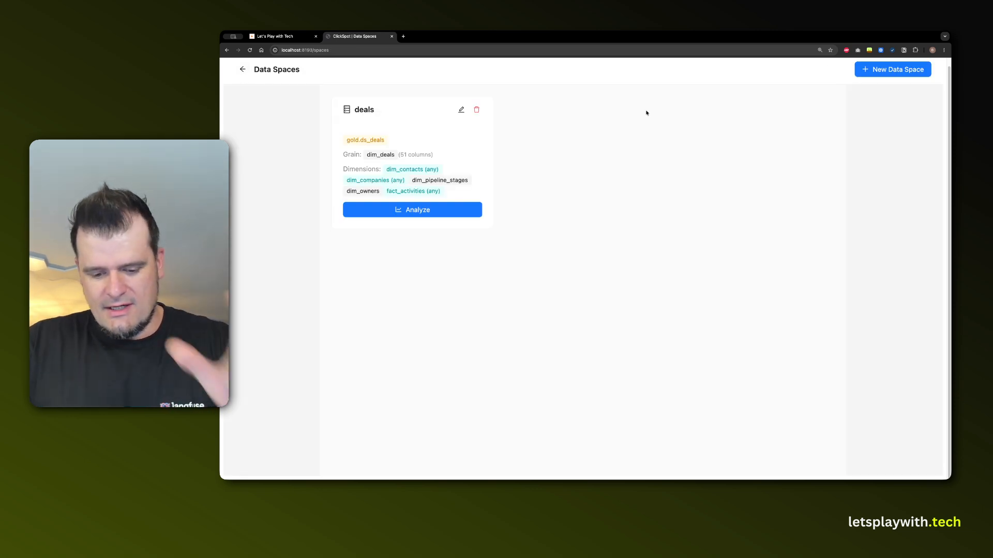
click(899, 76)
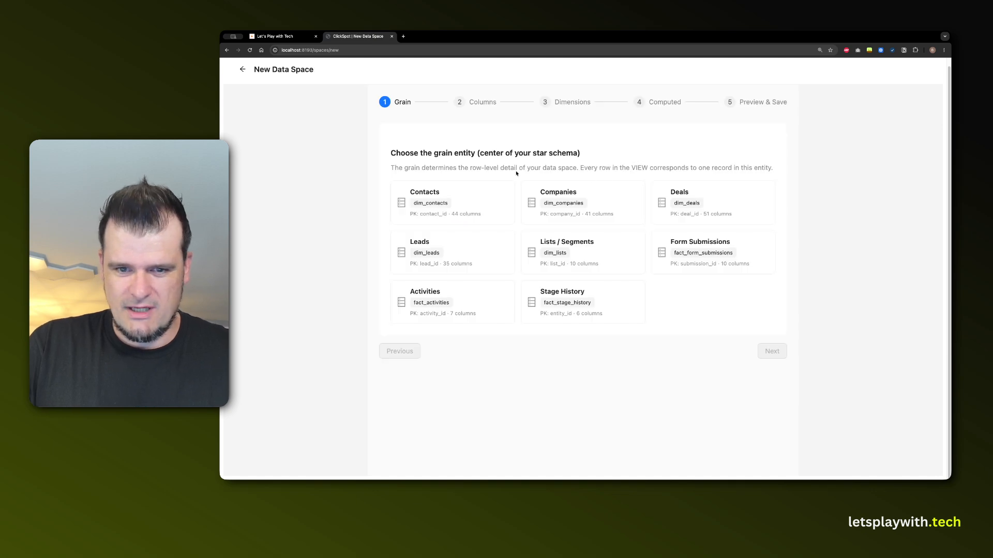
click(439, 202)
click(772, 351)
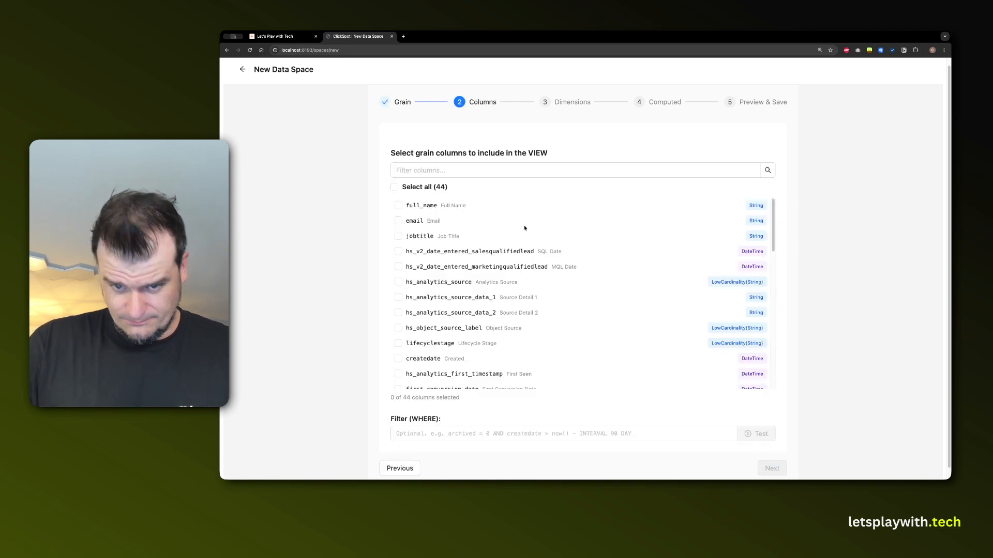
click(394, 187)
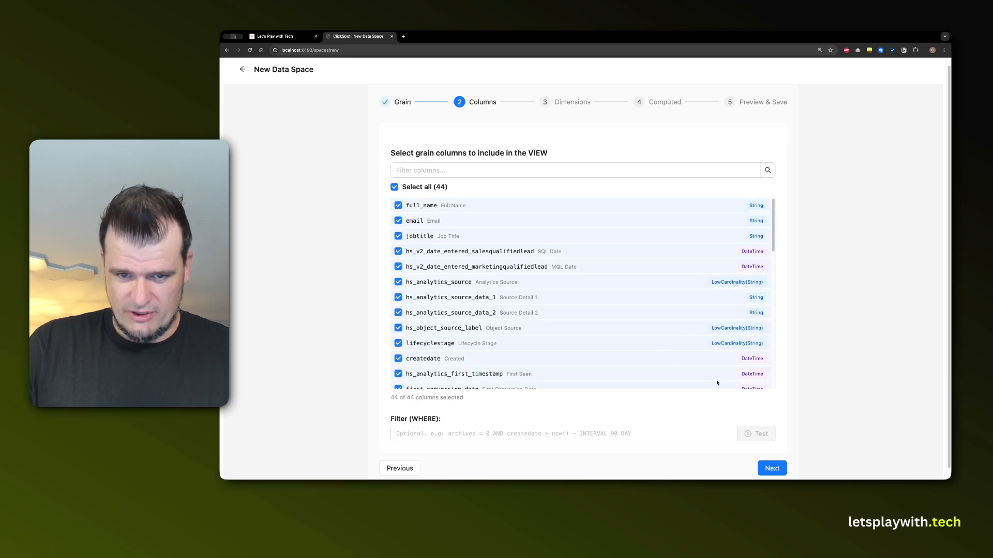
click(771, 469)
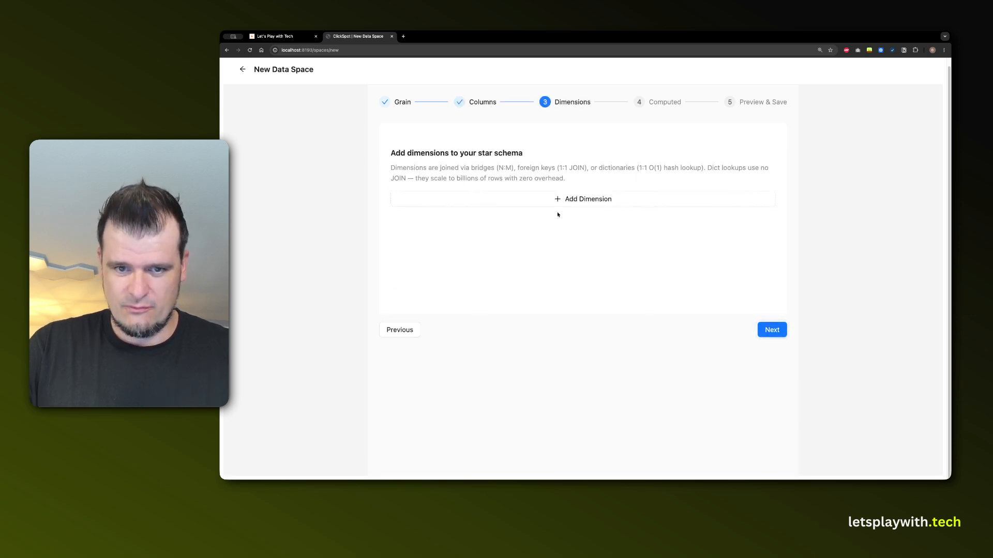
Add the Companies dimension to the star schema, keeping all its columns and the Any (pick one) join strategy
click(587, 199)
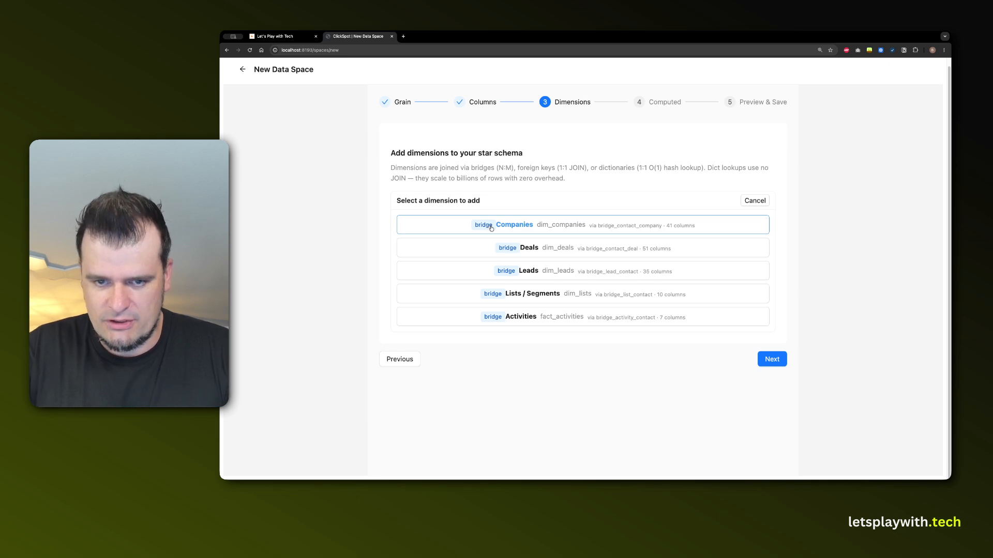
click(491, 228)
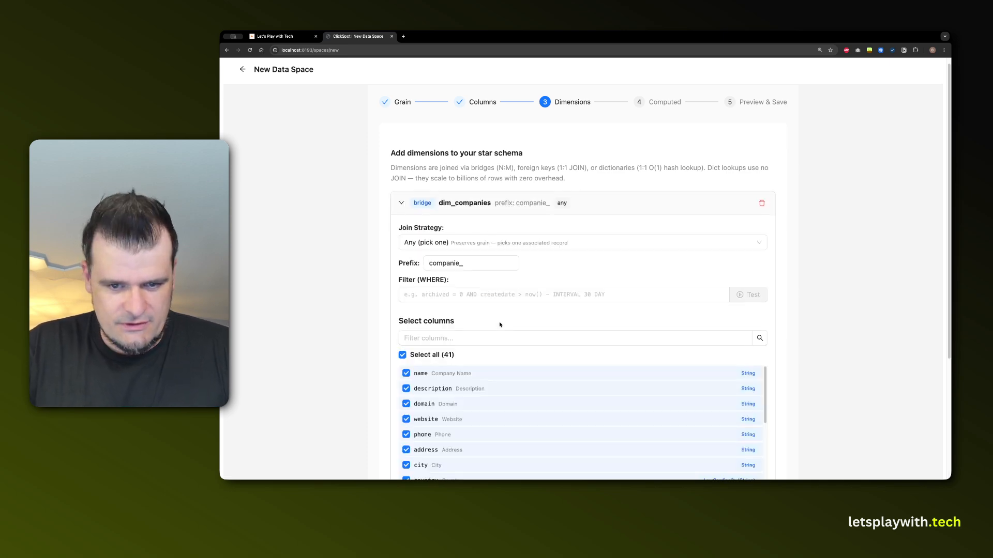
scroll(500, 325, down, 1)
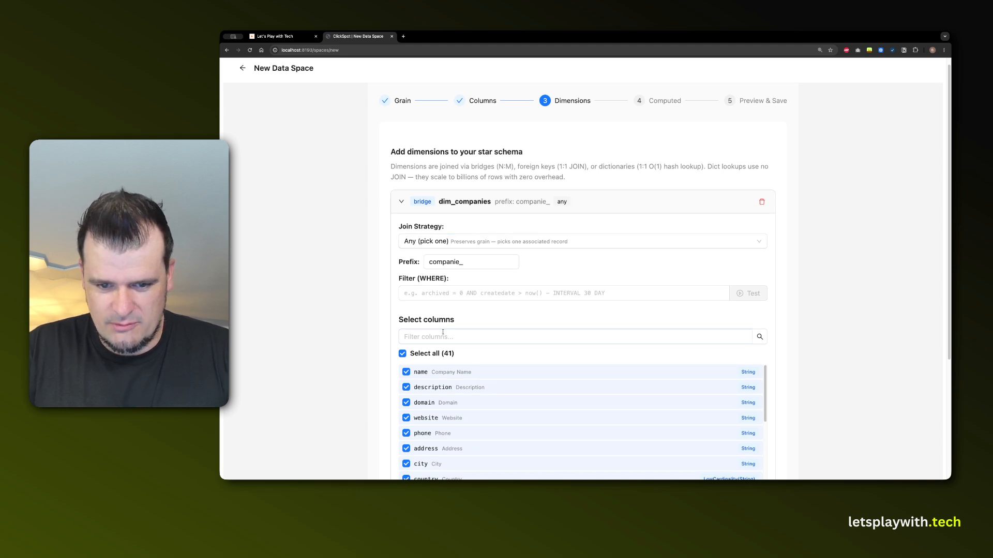
scroll(498, 325, down, 5)
scroll(498, 325, down, 3)
Add the Lists / Segments and Deals dimensions to the star schema
click(582, 426)
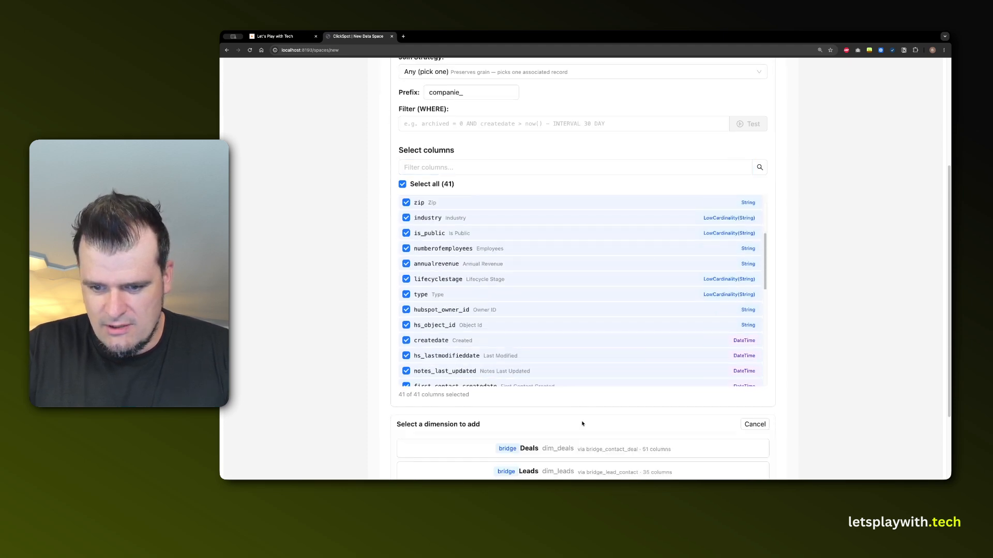
scroll(558, 414, down, 4)
click(531, 391)
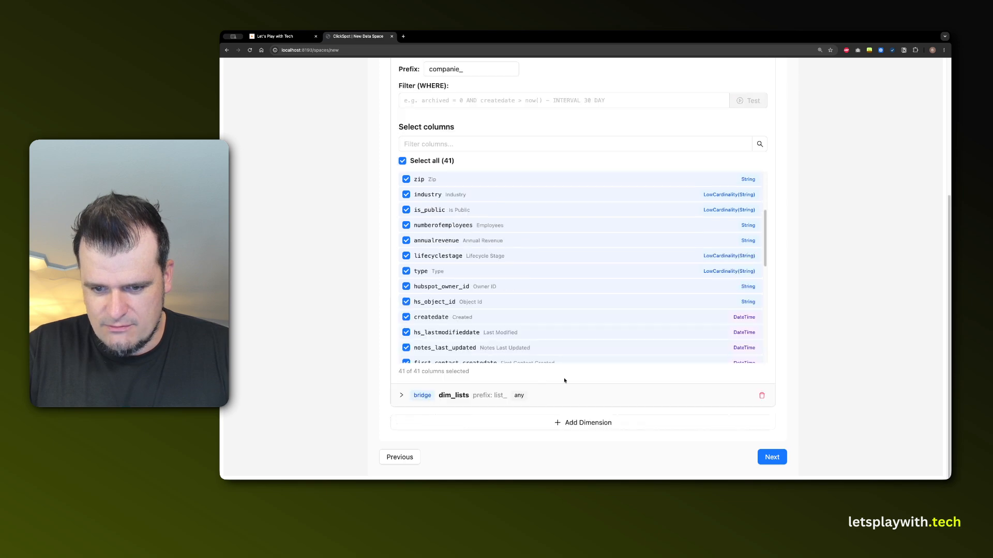
click(576, 421)
click(553, 371)
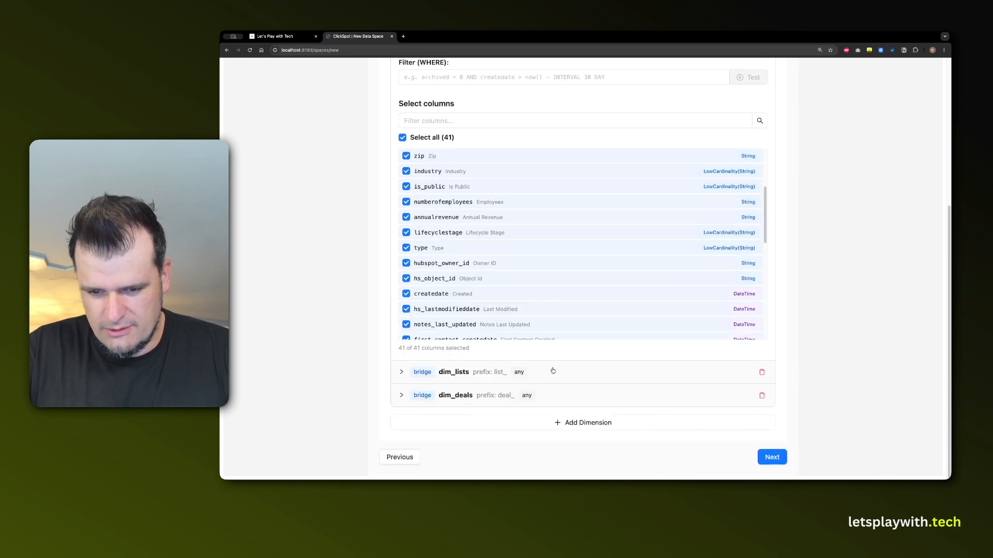
Collapse the Companies dimension's settings and proceed to Preview & Save without adding computed columns
scroll(514, 303, up, 3)
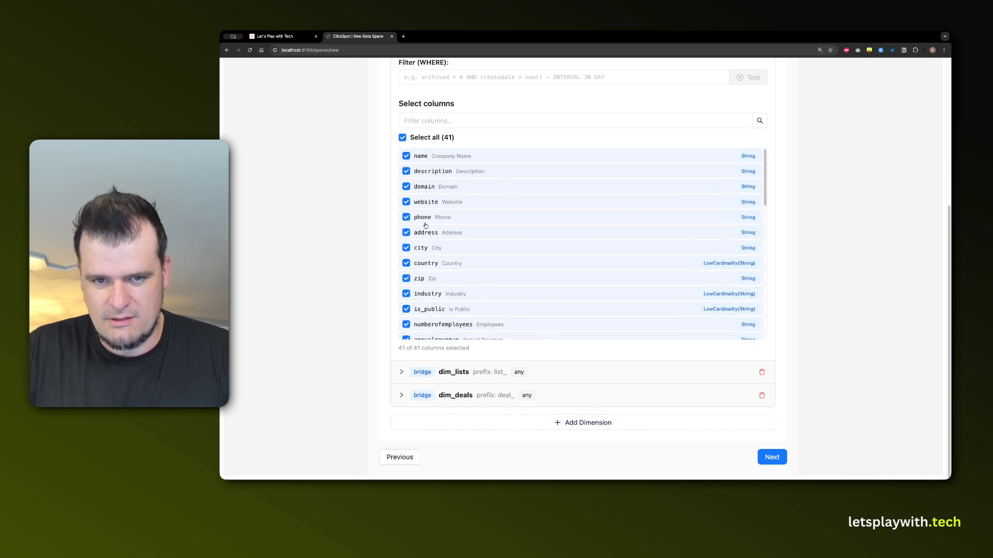
scroll(425, 225, up, 3)
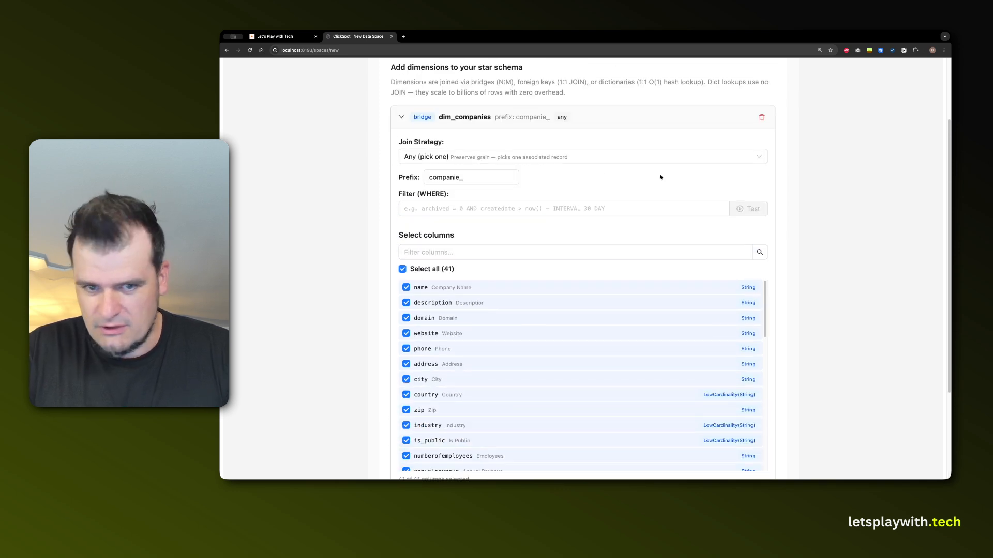
click(401, 117)
scroll(511, 146, up, 2)
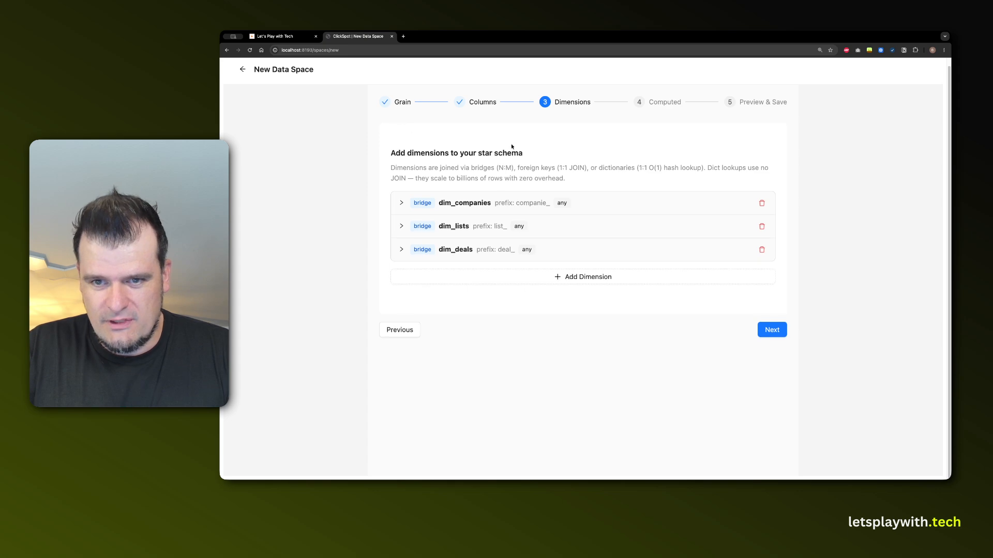
click(776, 337)
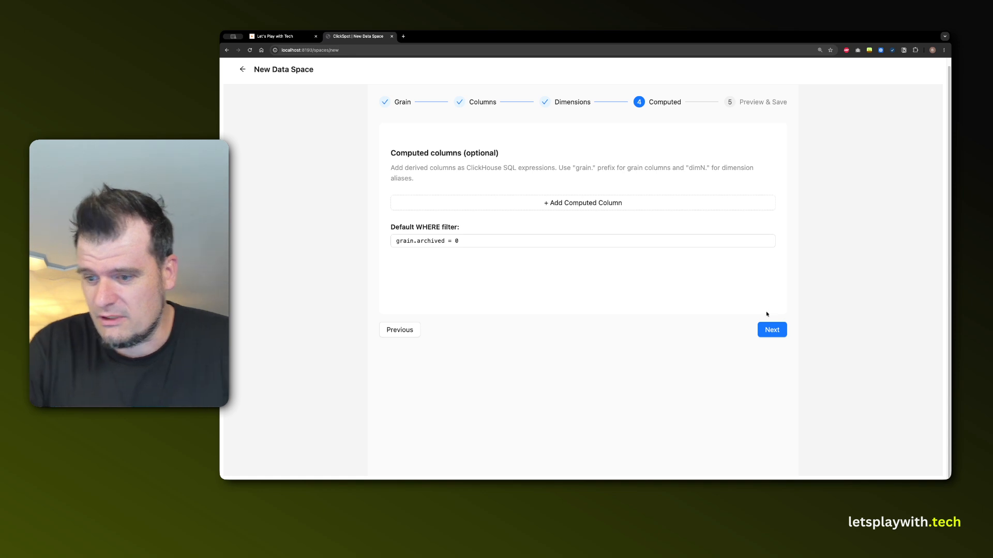
click(771, 331)
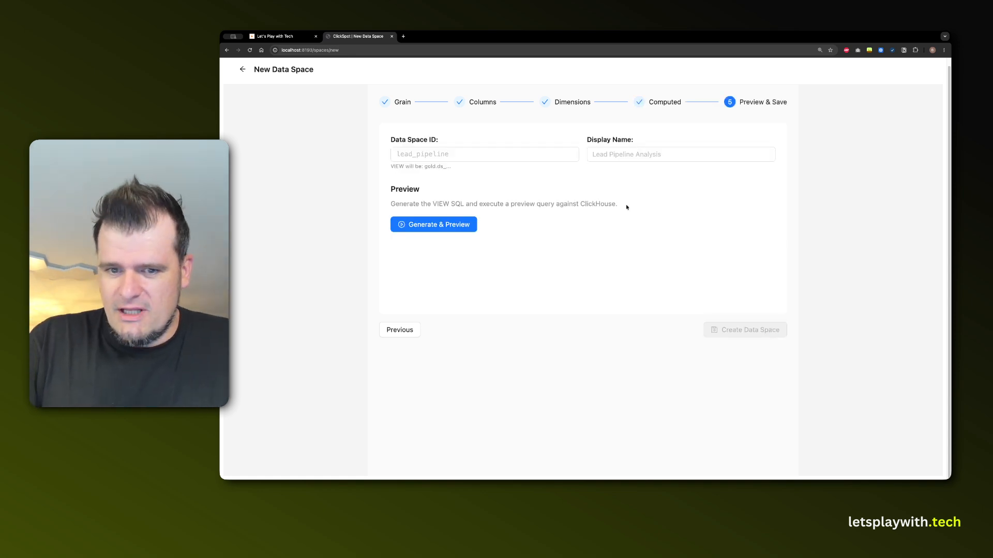
Set the data space ID to contacts_demo and its display name to Contacts Demo
click(426, 154)
text(conmt)
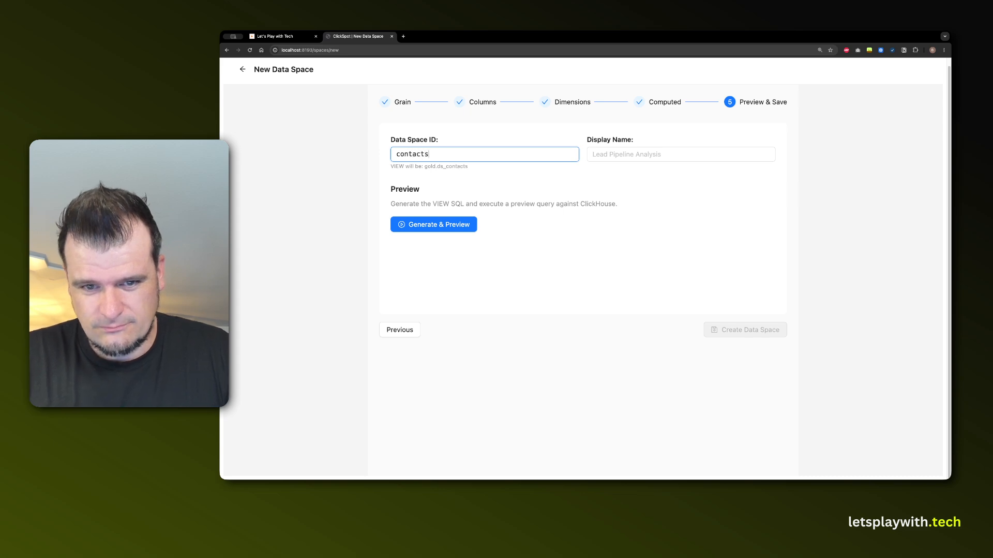
text(cts_demo)
key(Tab)
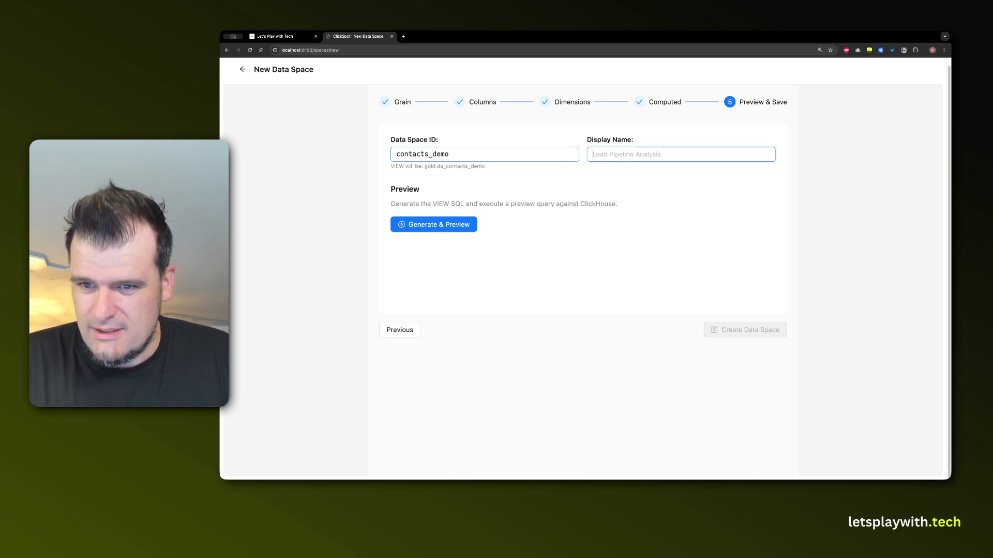
text(Conta)
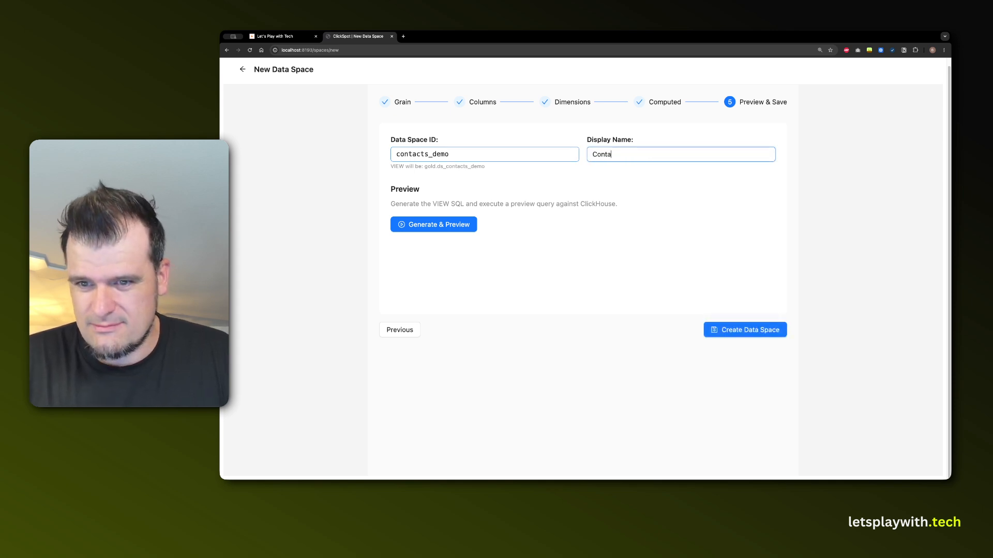
text(cts)
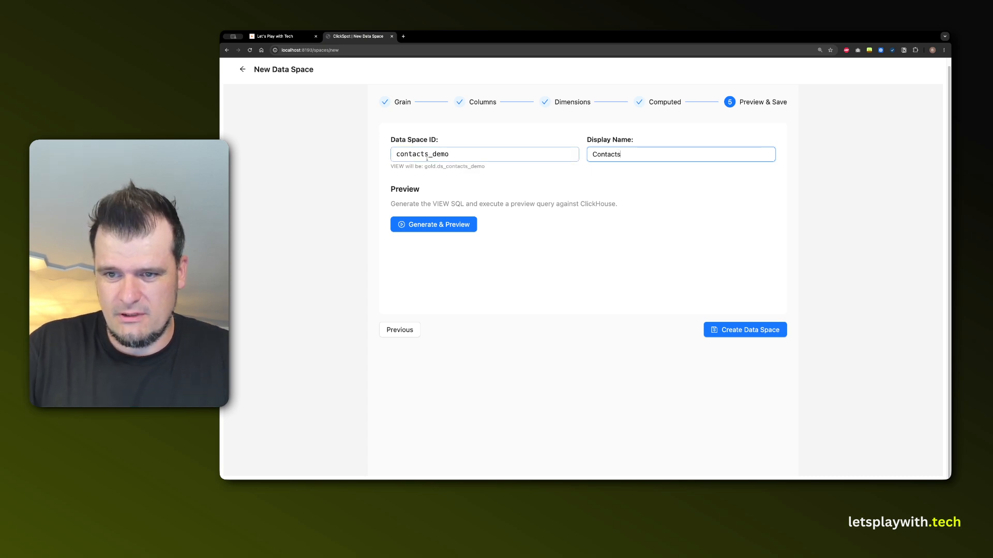
text( Demo)
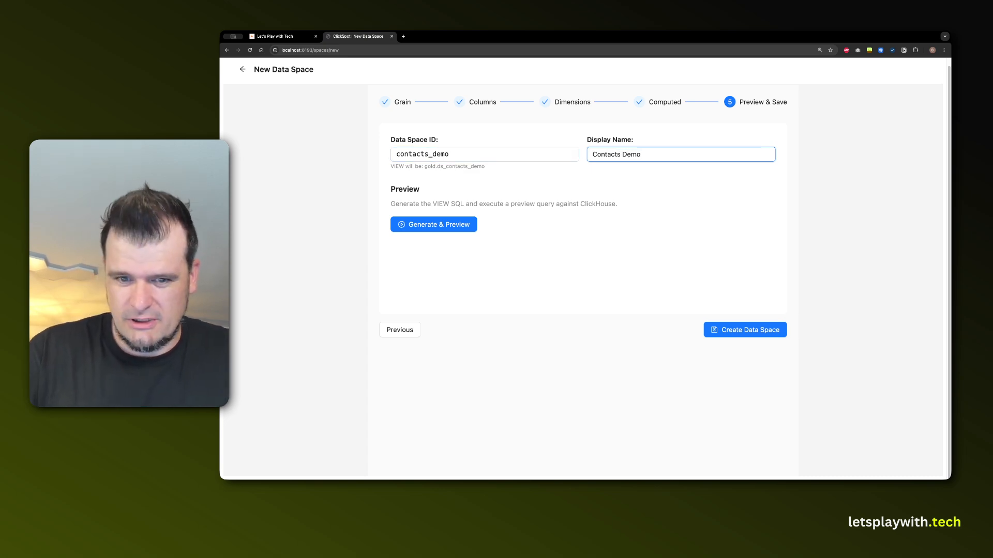
Generate the contacts_demo VIEW SQL with its preview, and read through the selected columns and dimension joins
click(414, 225)
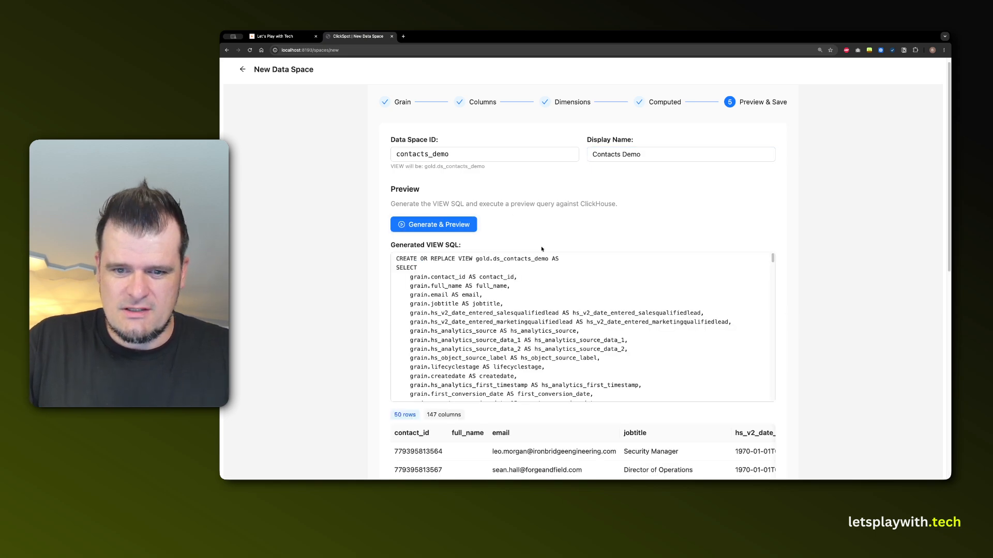
scroll(543, 280, down, 15)
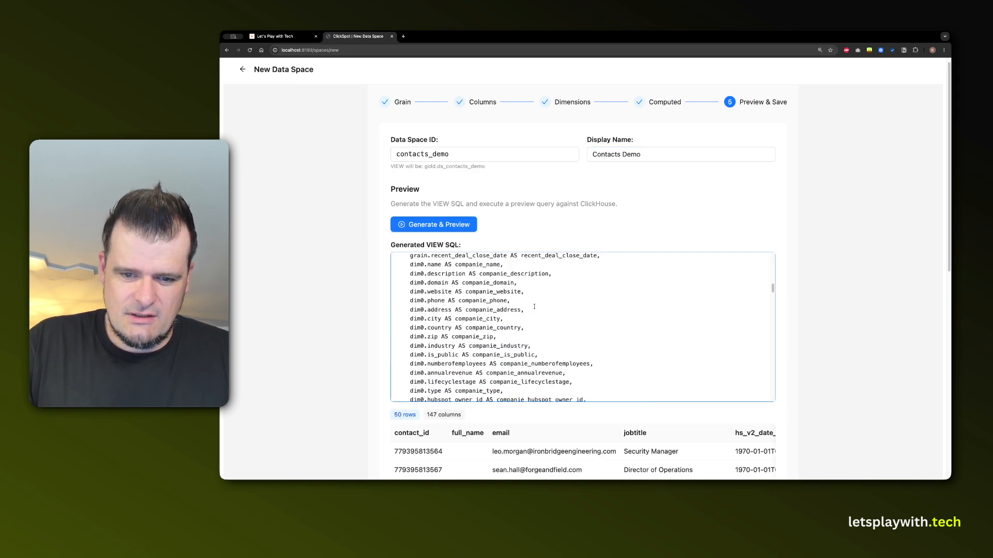
scroll(534, 307, down, 15)
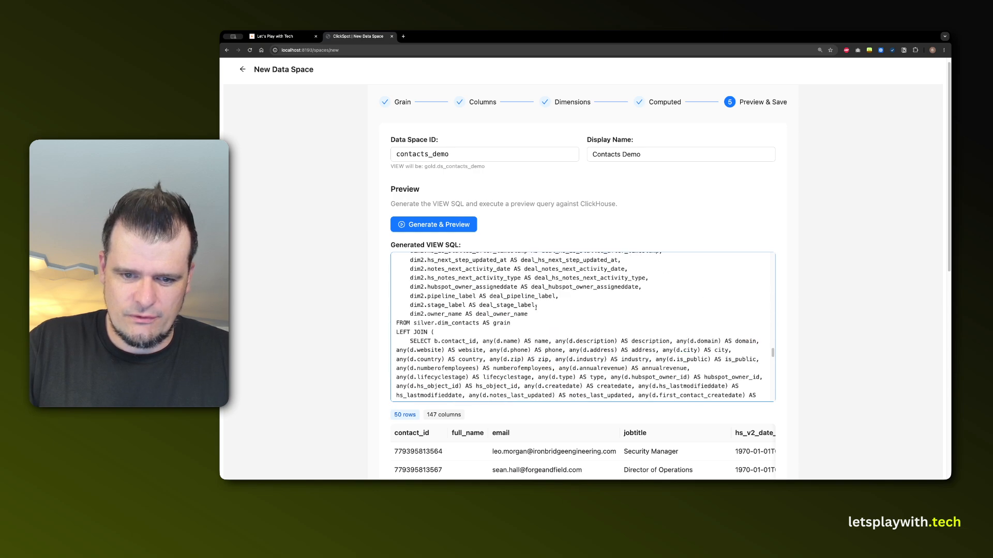
scroll(557, 315, down, 15)
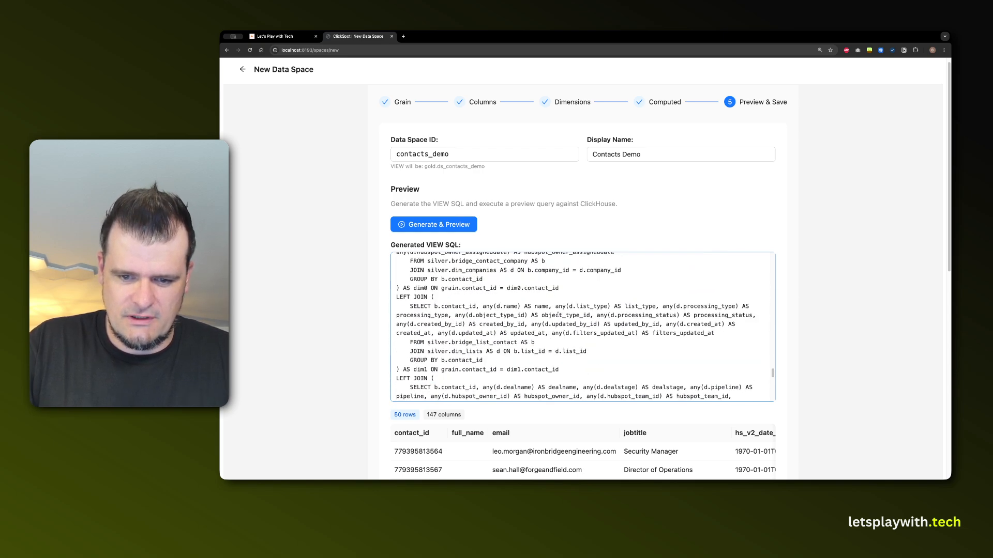
scroll(572, 344, down, 3)
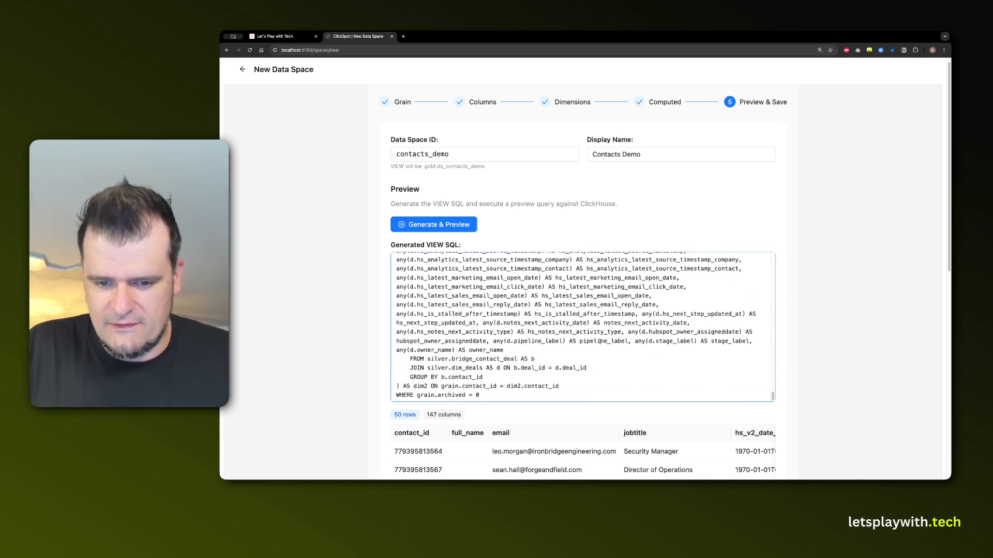
Check the preview rows below the generated SQL and create the Contacts Demo data space
scroll(600, 341, down, 6)
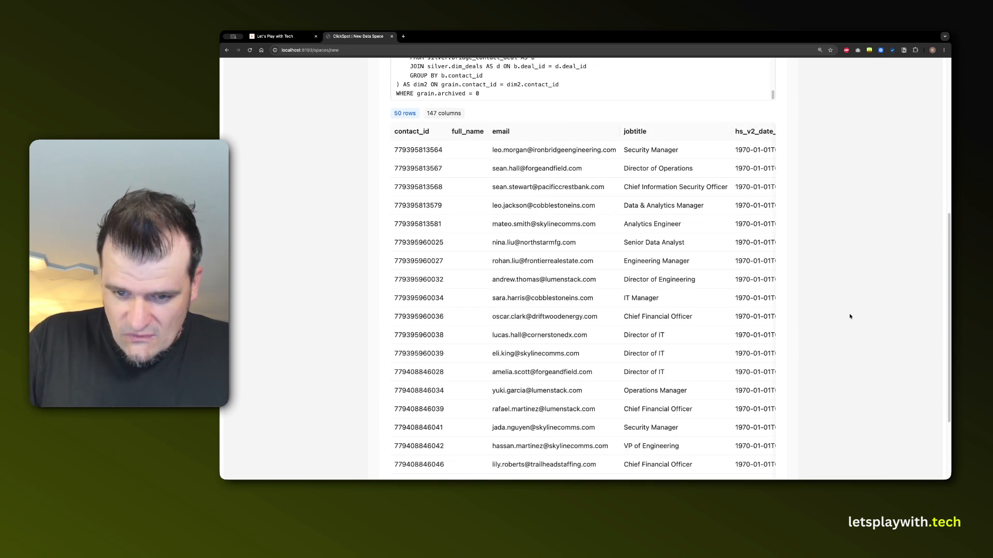
scroll(850, 316, down, 3)
scroll(640, 337, up, 1)
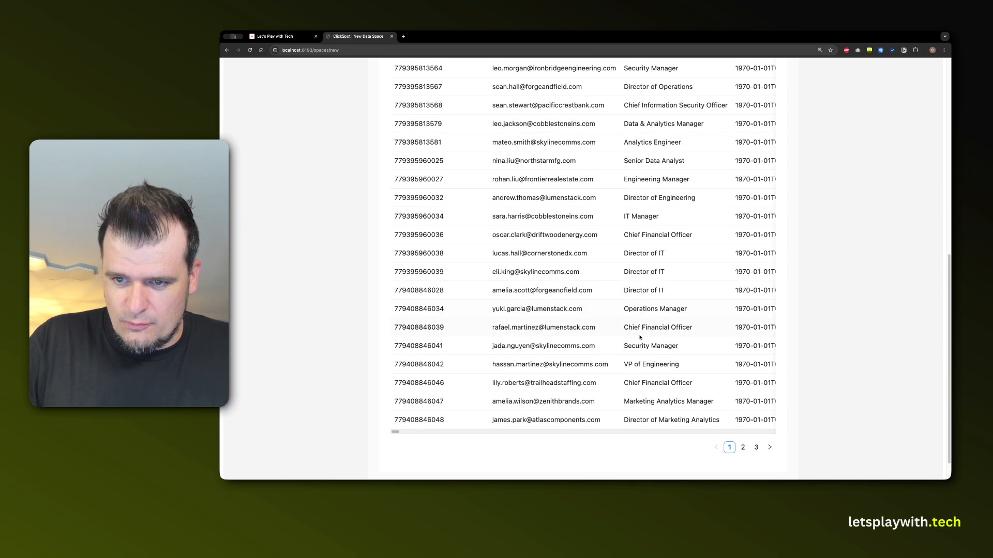
scroll(710, 323, down, 1)
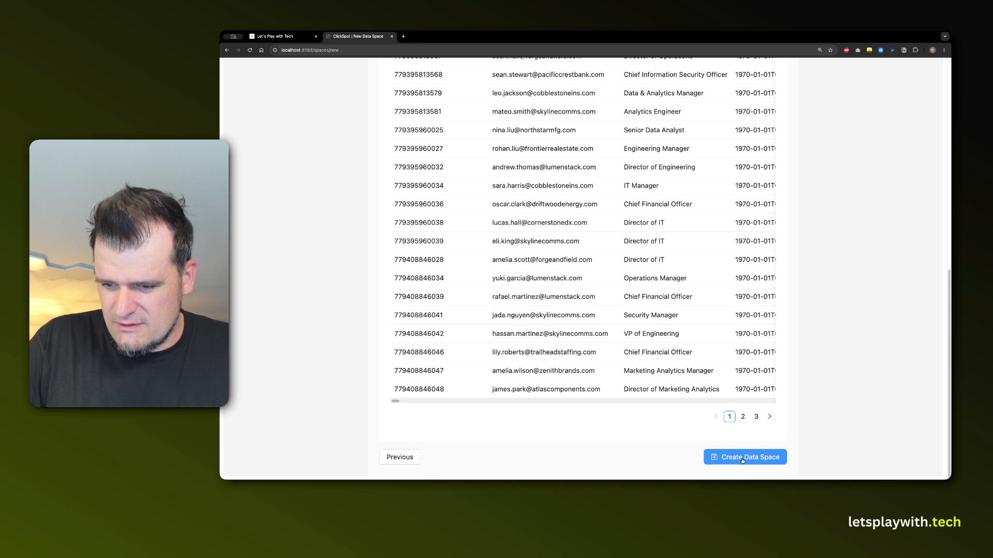
click(743, 458)
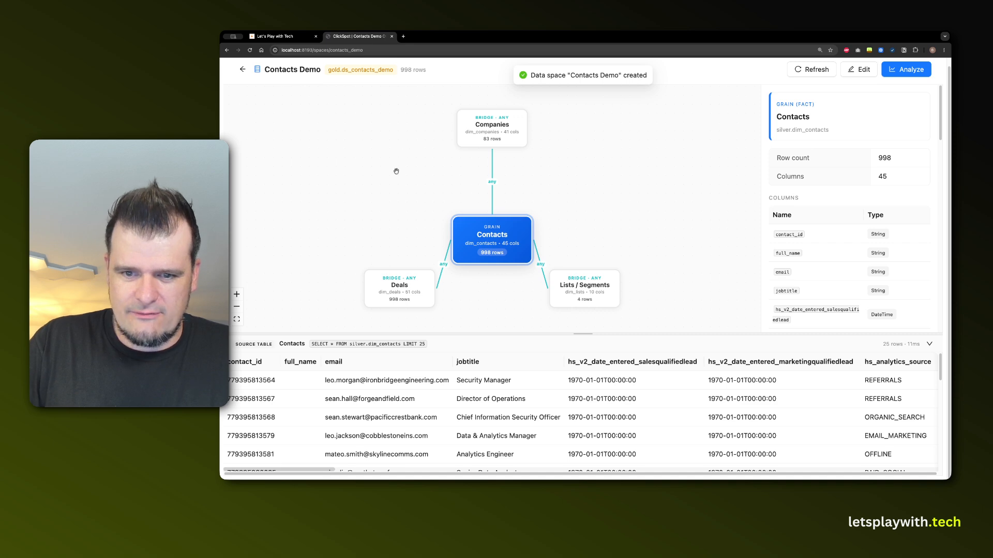
Inspect the details and source rows of the Lists / Segments, Deals, Companies and Contacts tables in the schema diagram
click(561, 285)
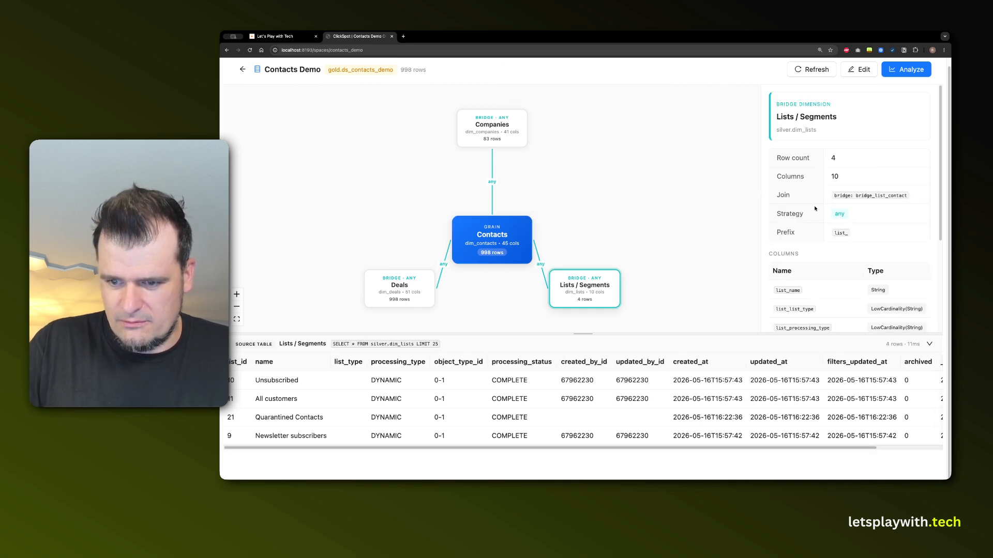
click(409, 292)
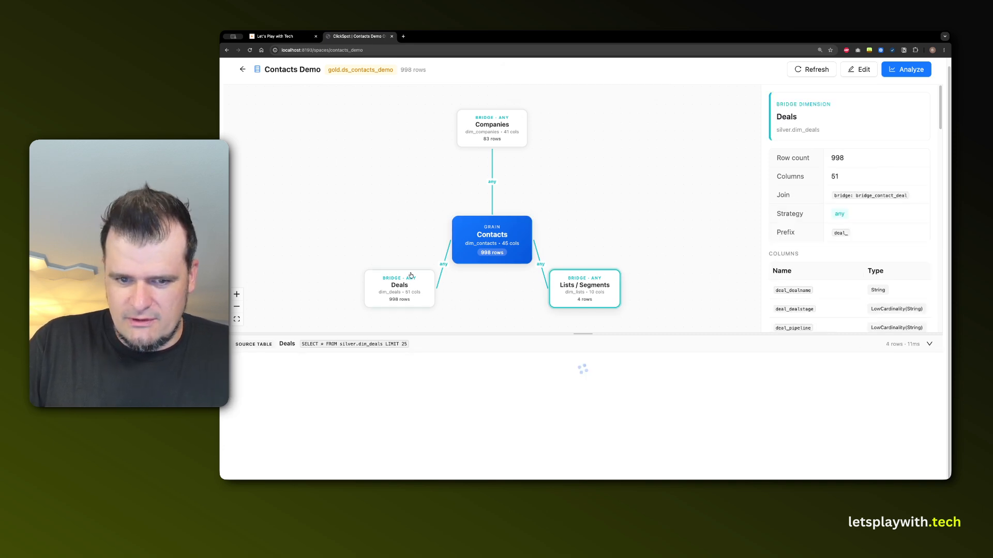
click(486, 115)
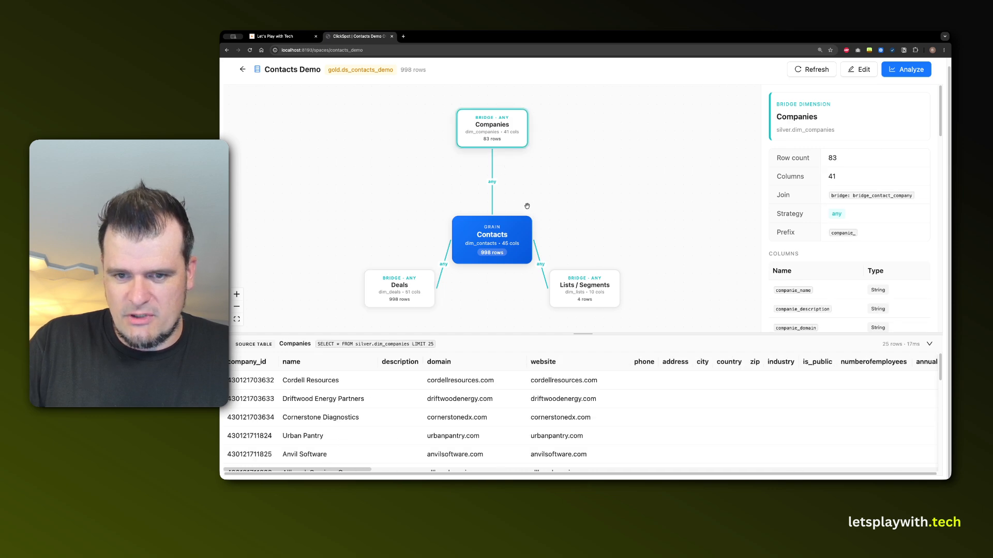
click(510, 241)
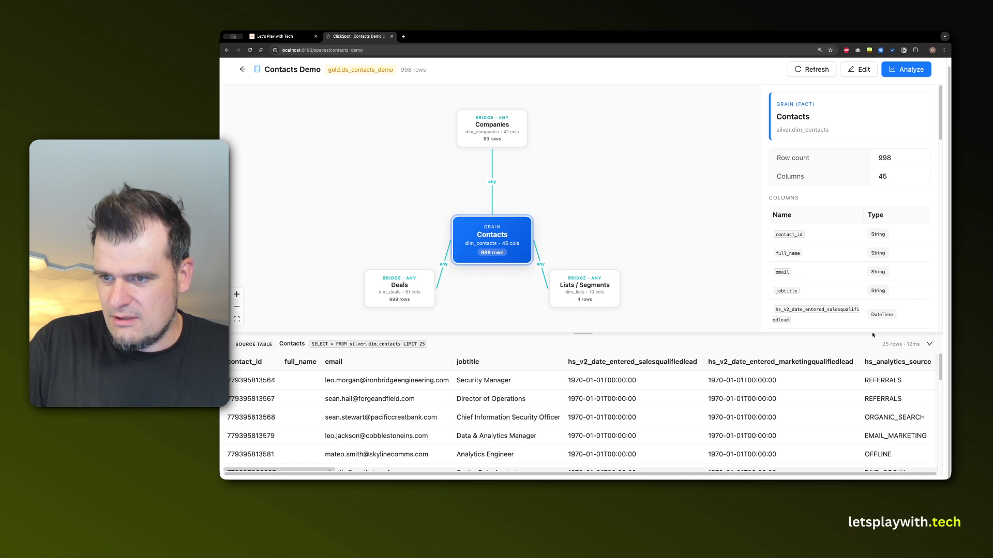
Open the Contacts Demo data space's analysis dashboard and start its chat
click(920, 73)
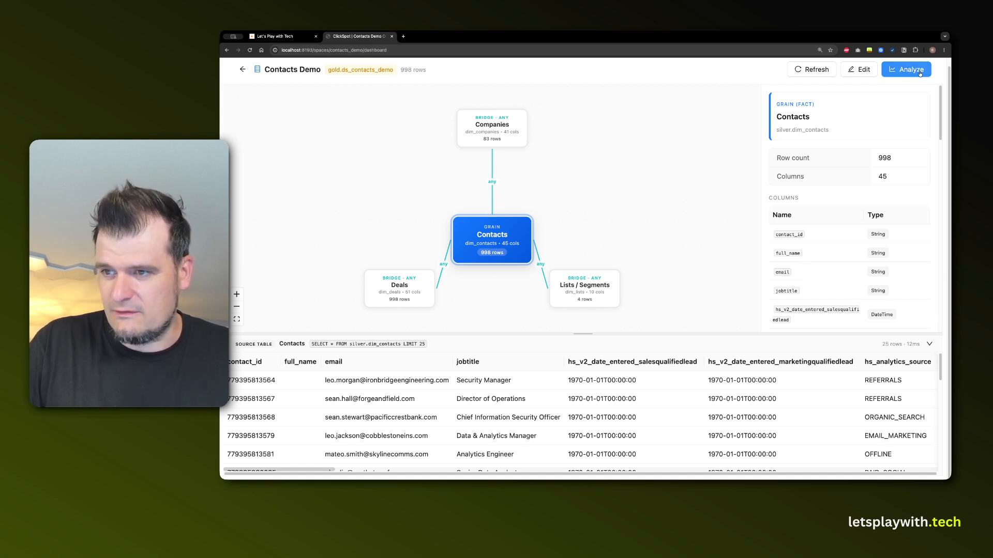
click(576, 213)
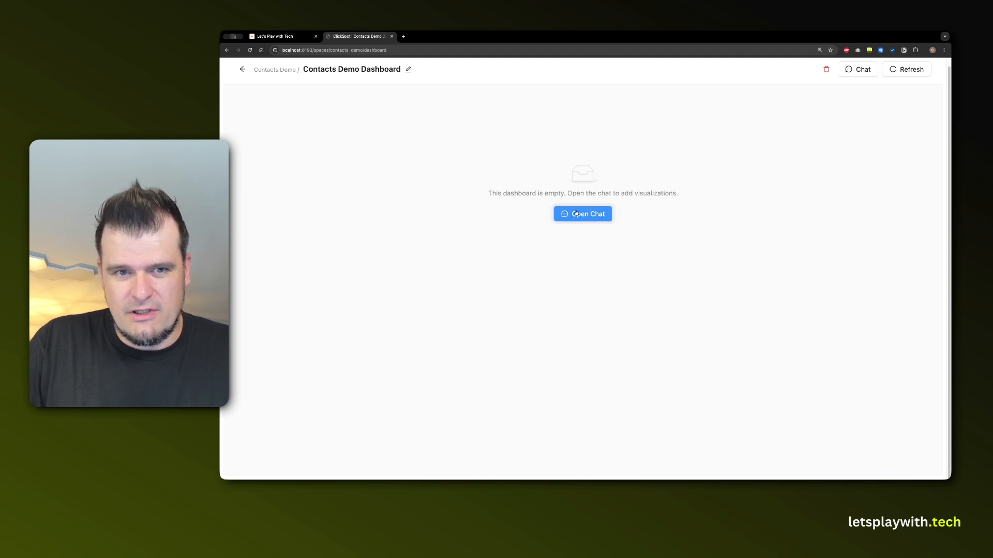
click(590, 214)
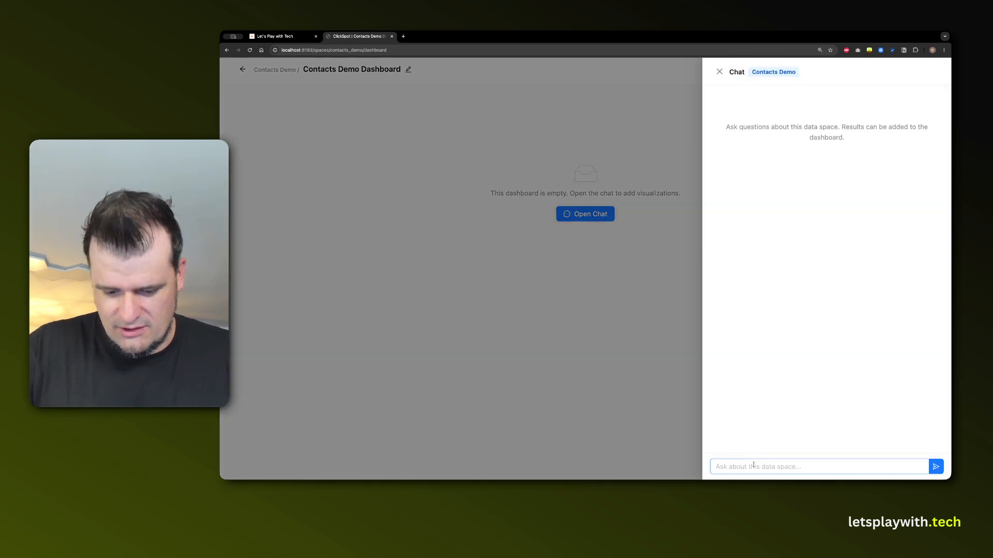
Ask the chat for the contact count per source and add the resulting chart to the dashboard
text(G)
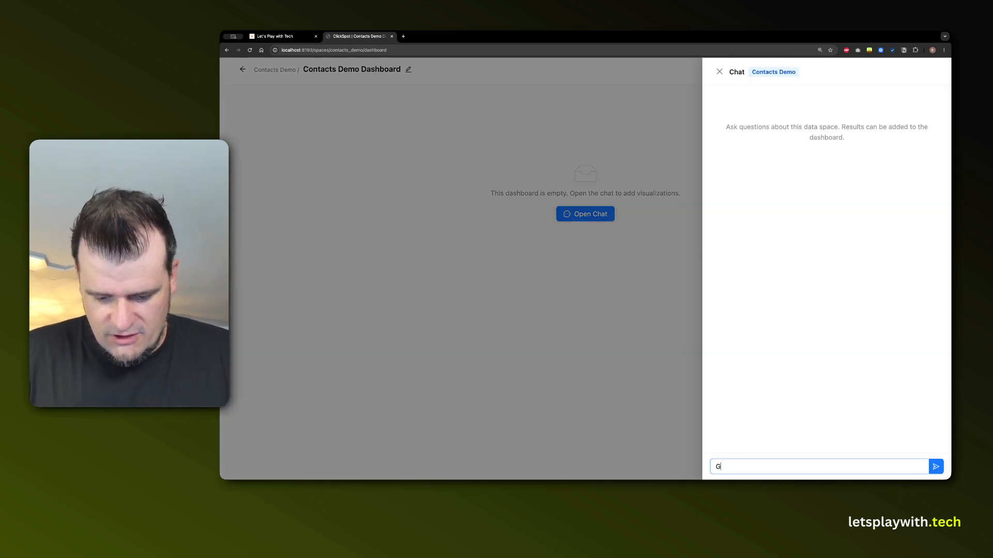
text(ive me contact count per so)
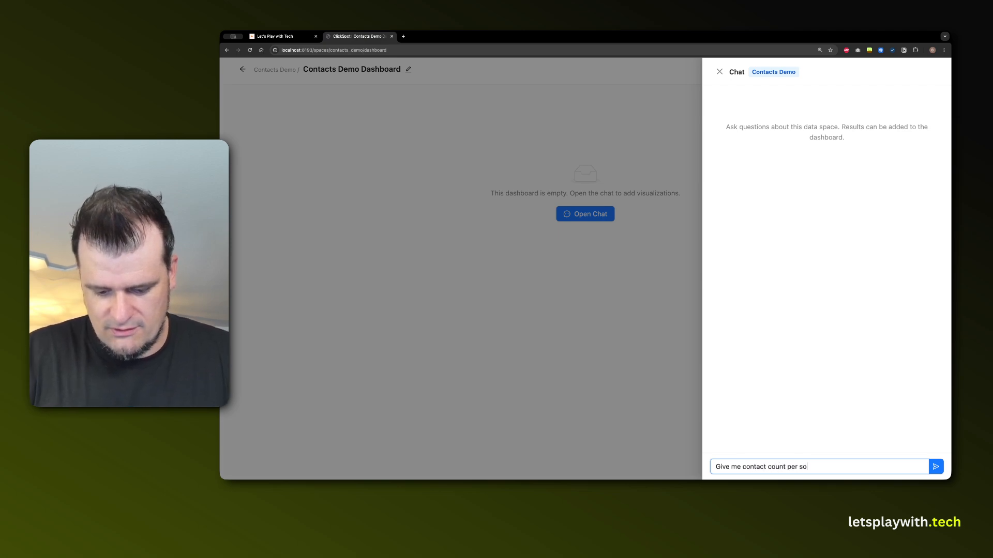
text(urct)
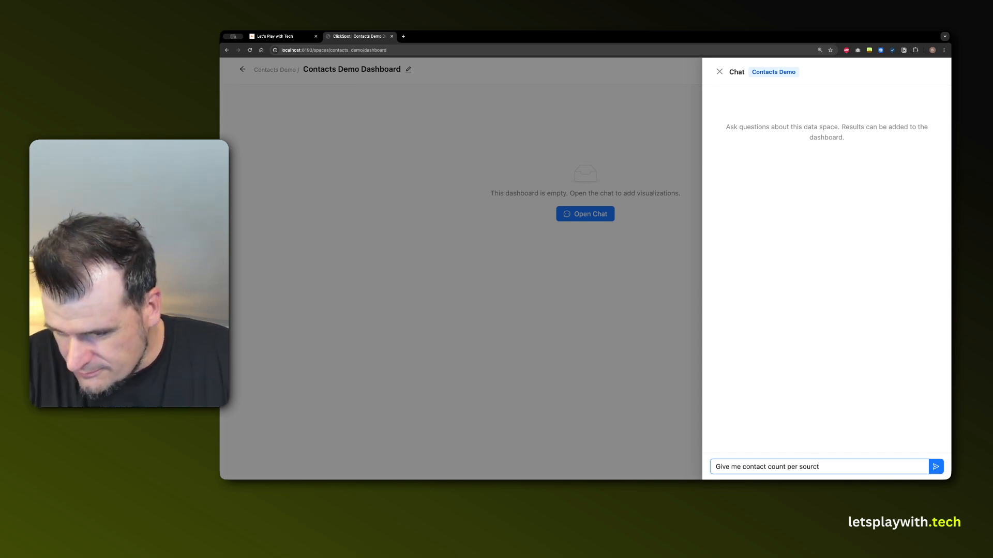
key(BackSpace)
text(r)
key(Return)
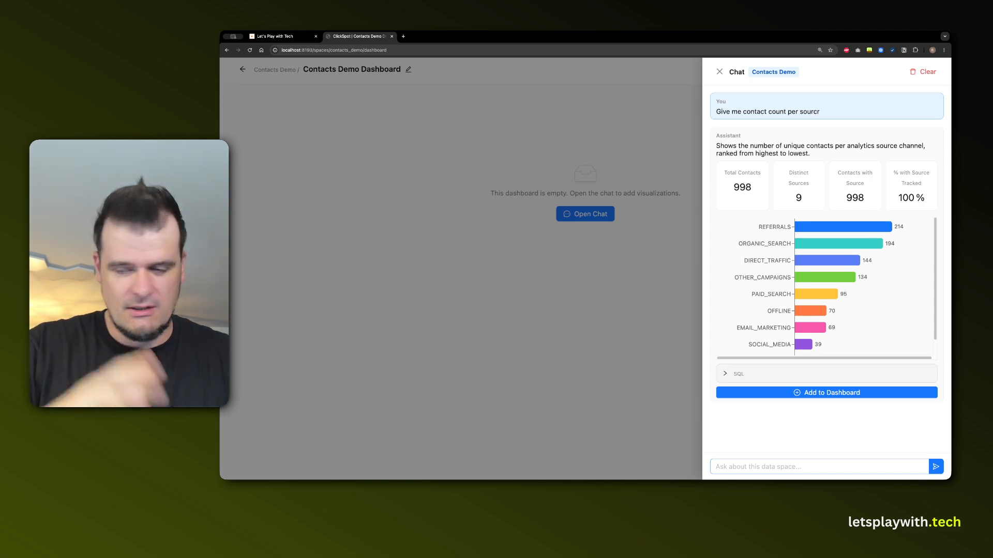
click(827, 392)
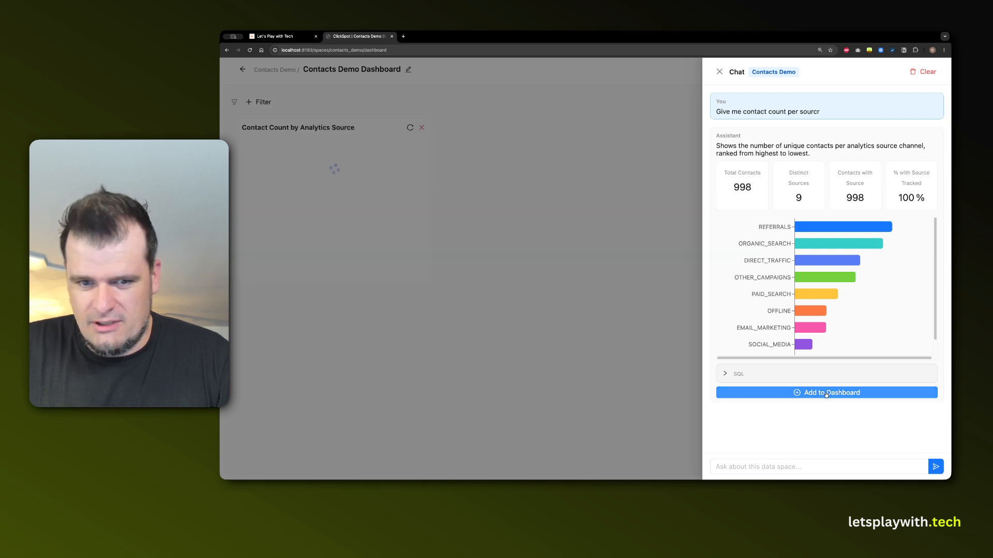
Ask the chat for the same count with just paid sources and add that chart to the dashboard
click(770, 460)
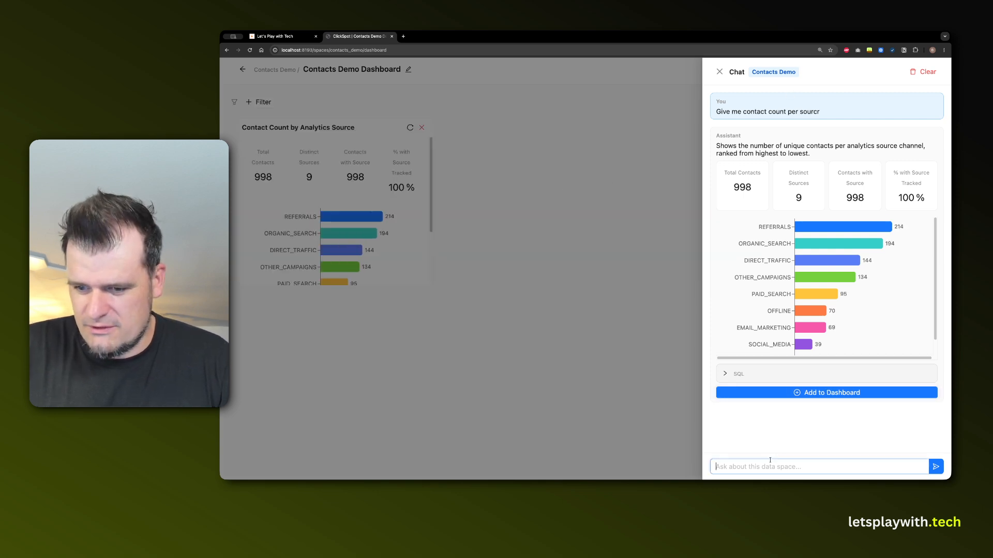
text(agai)
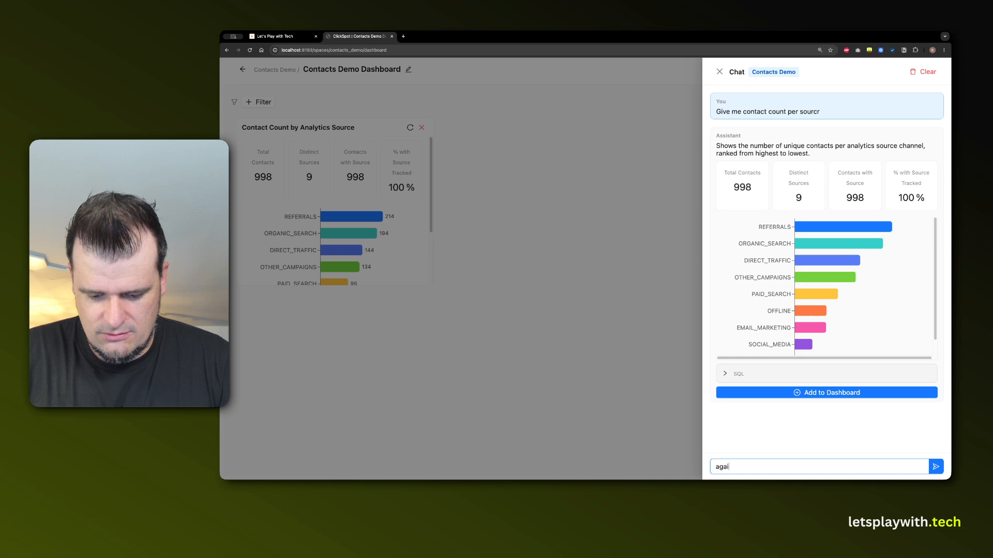
text(n hjust paid so)
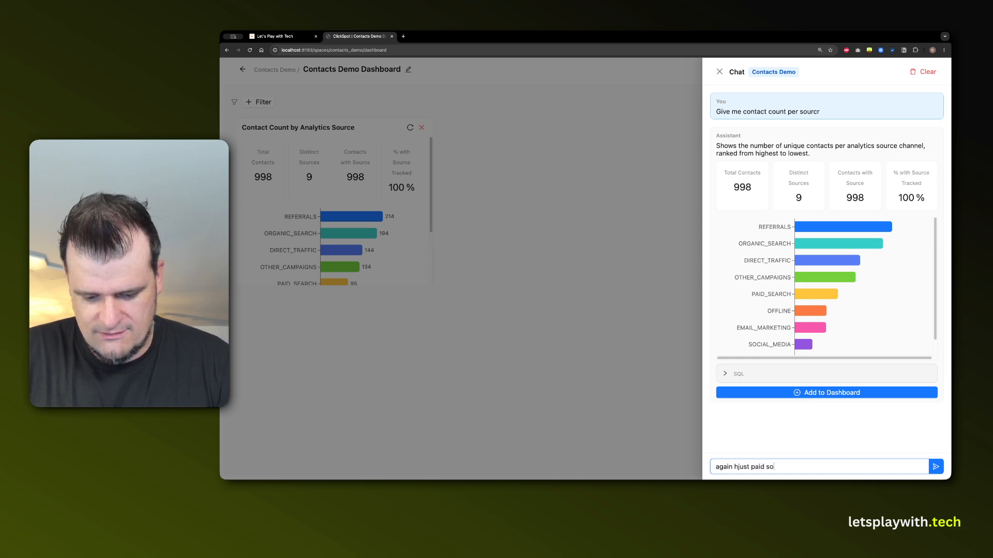
text(urces)
key(Return)
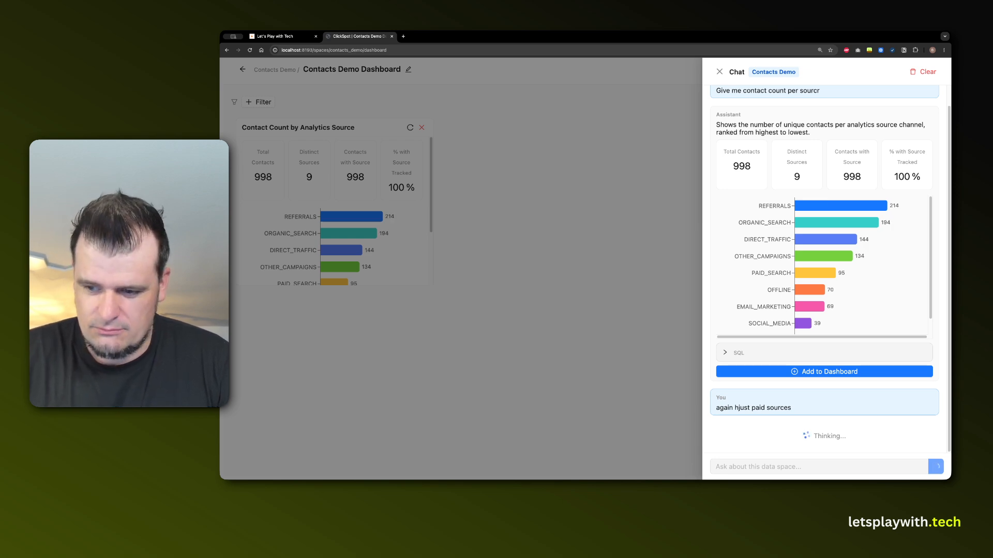
scroll(748, 296, down, 1)
scroll(747, 310, down, 1)
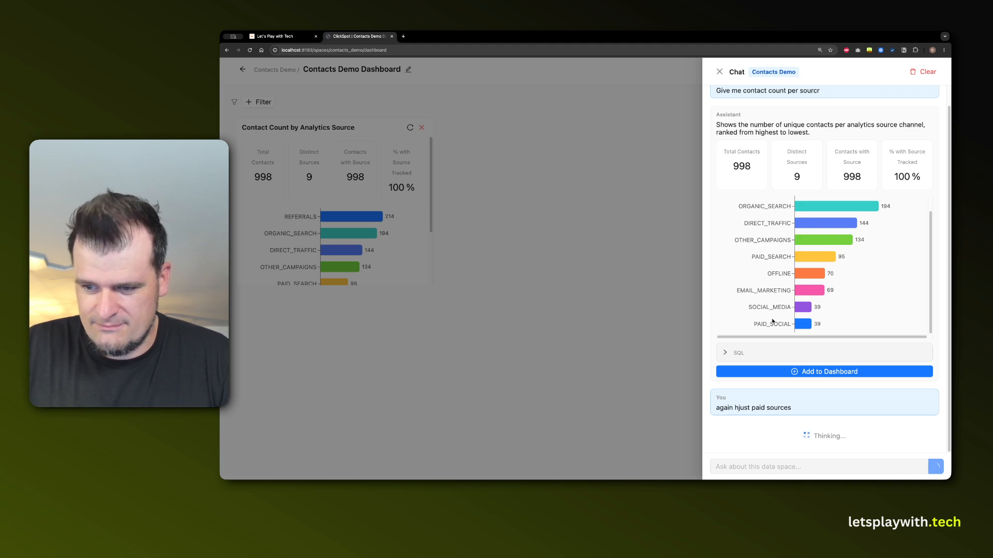
click(772, 436)
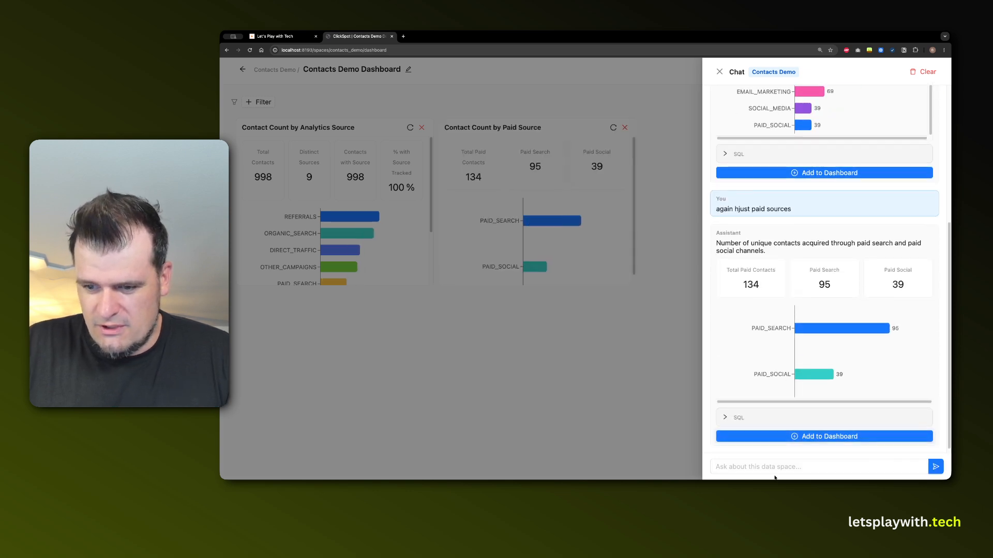
Request a "KPI of contacts created" in the chat, add it to the dashboard, and close the chat
click(756, 467)
text(KPI of )
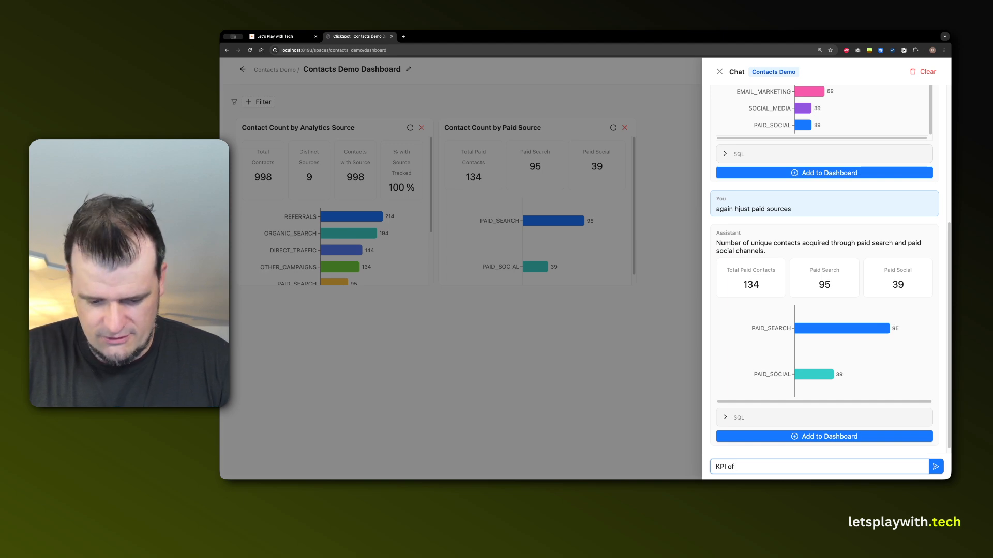
text(contacts )
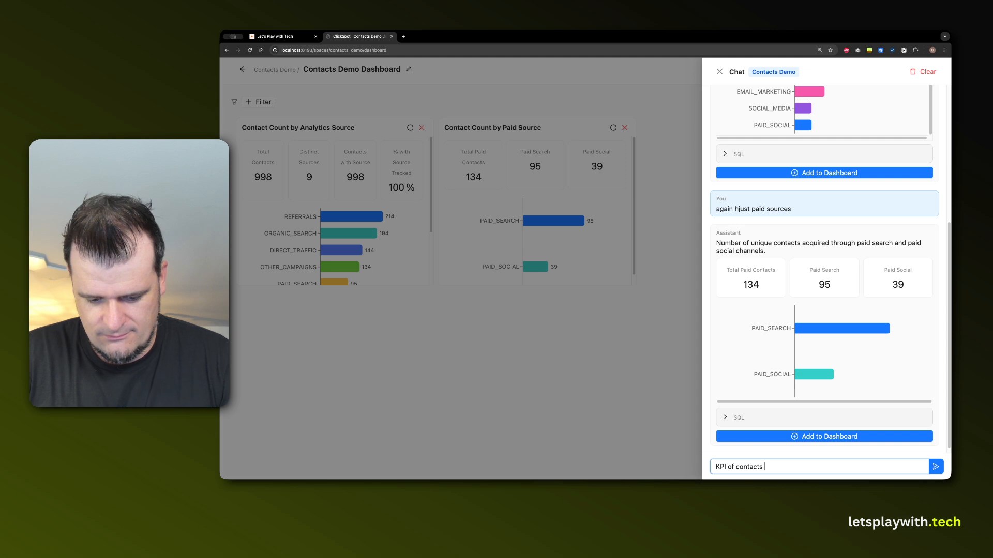
text(created)
key(Return)
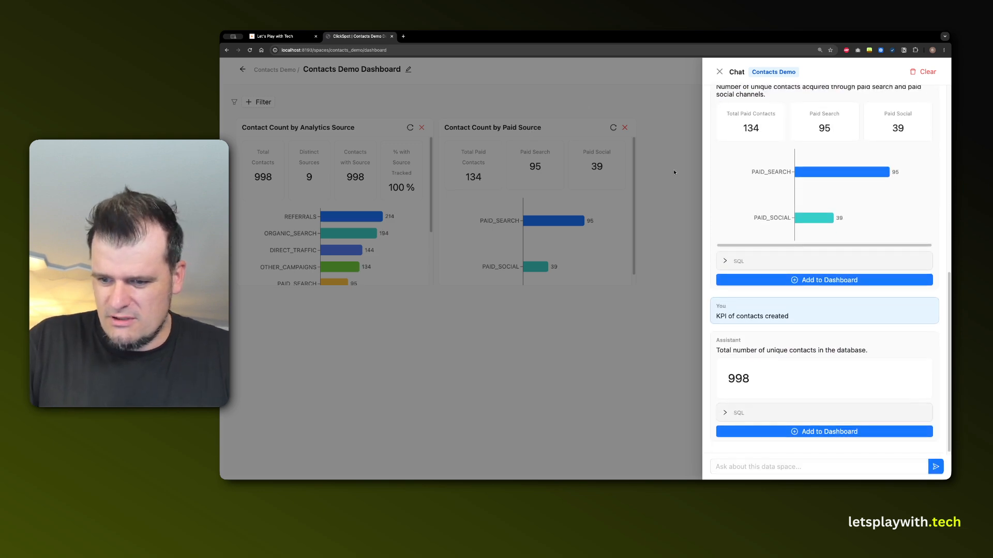
click(829, 432)
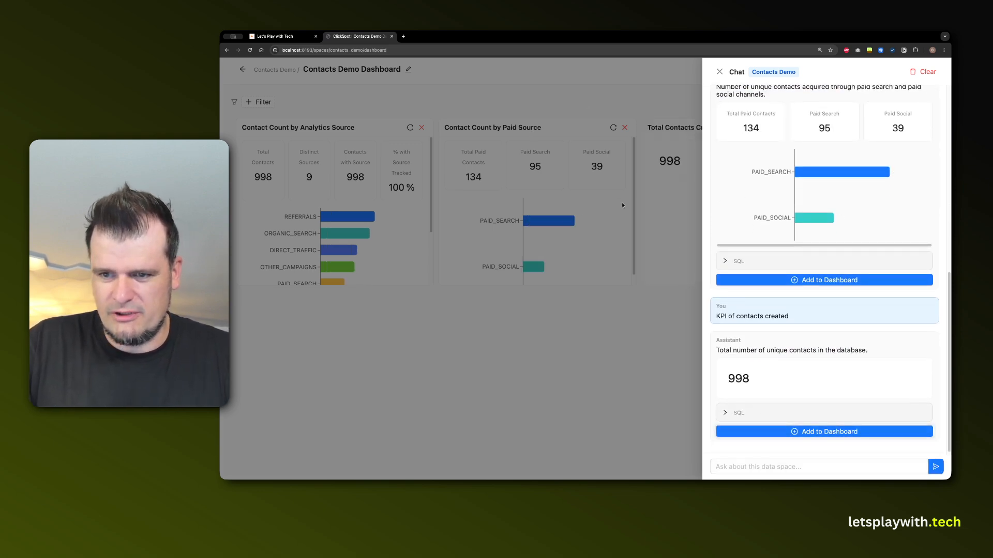
click(614, 83)
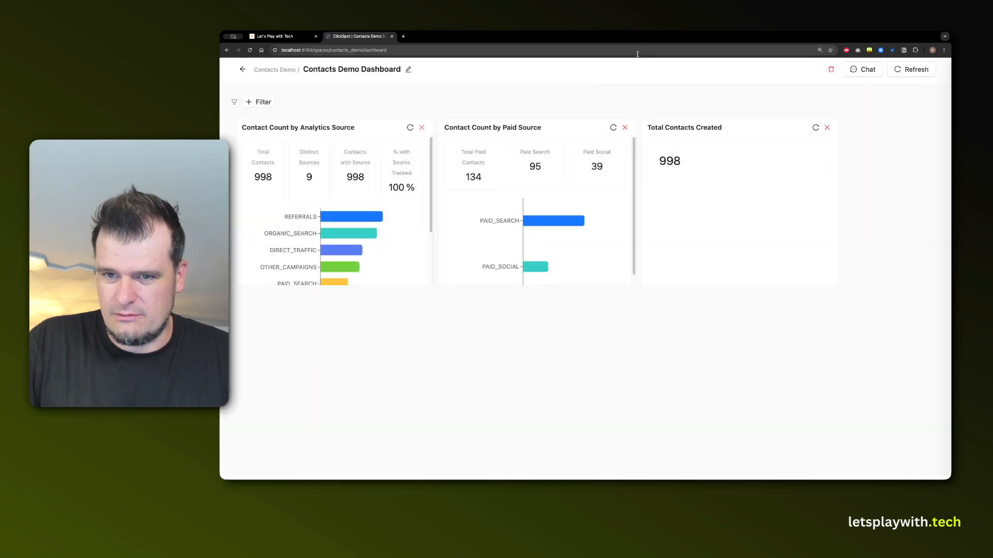
Add an Email filter to the Contacts Demo Dashboard and limit it to one contact's email address
click(264, 103)
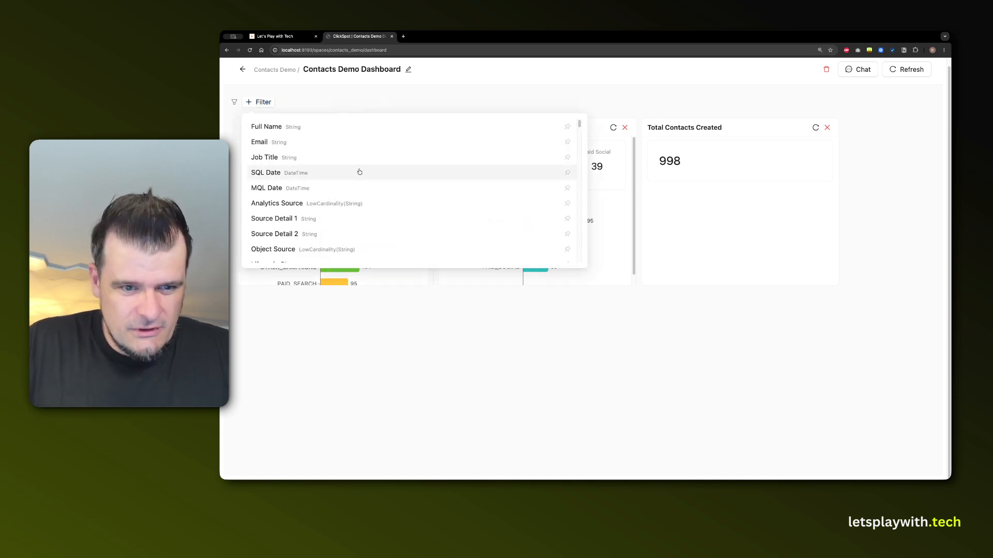
scroll(360, 172, down, 1)
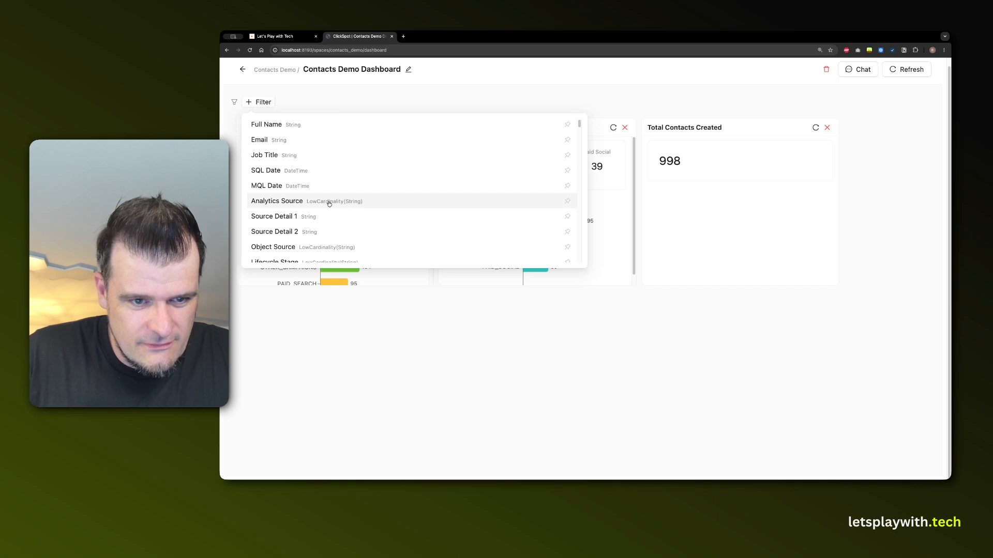
scroll(330, 201, down, 1)
scroll(318, 139, up, 2)
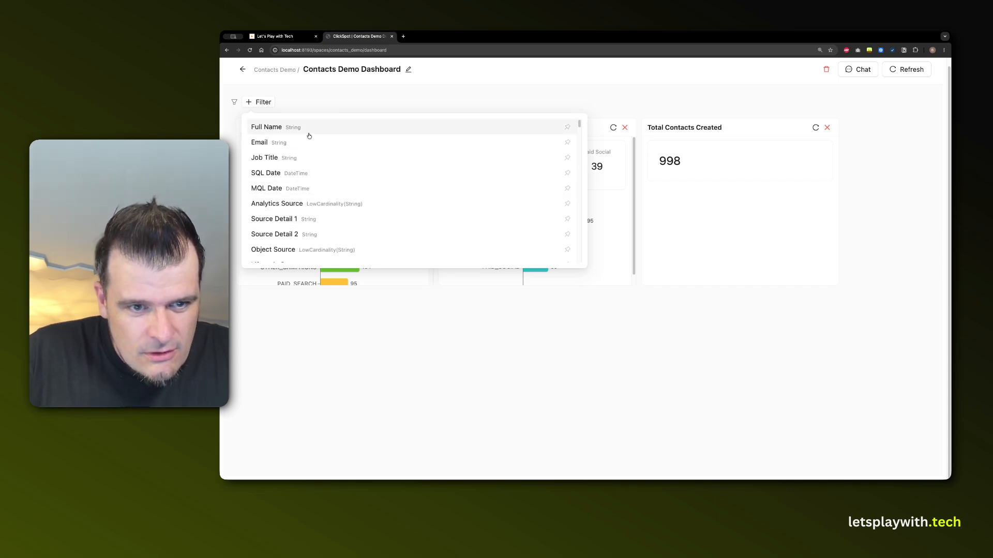
click(310, 141)
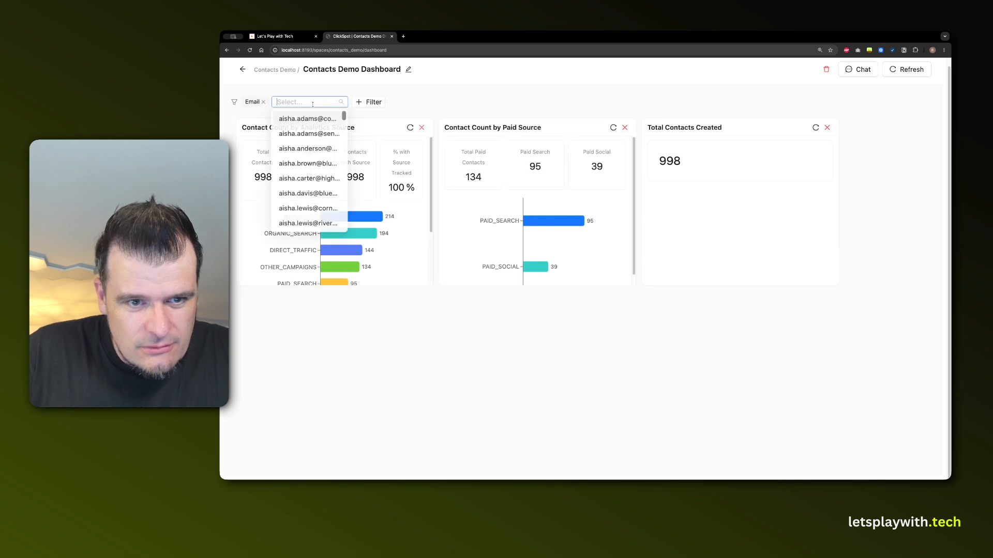
click(311, 212)
click(557, 249)
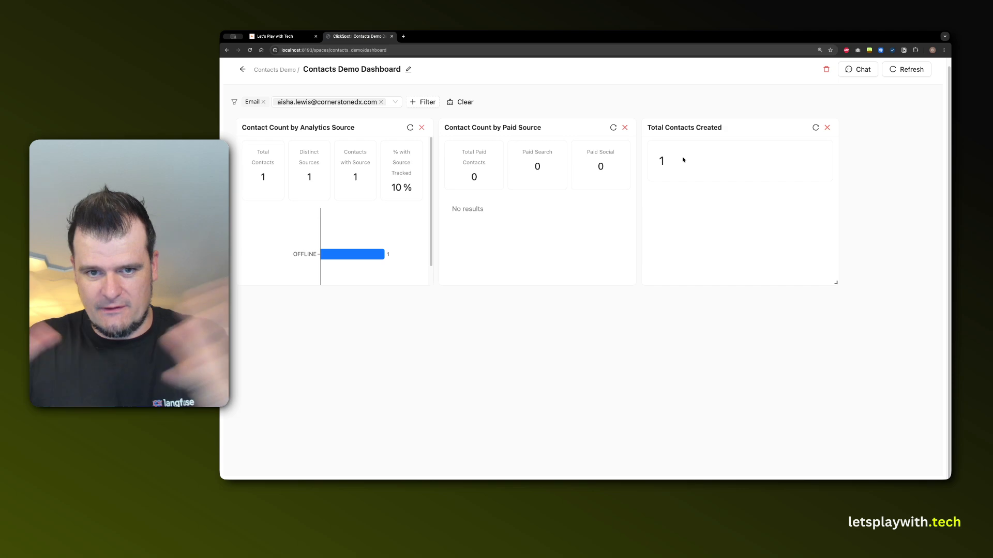
Clear the dashboard's email filter and return to the Data Spaces overview
click(465, 102)
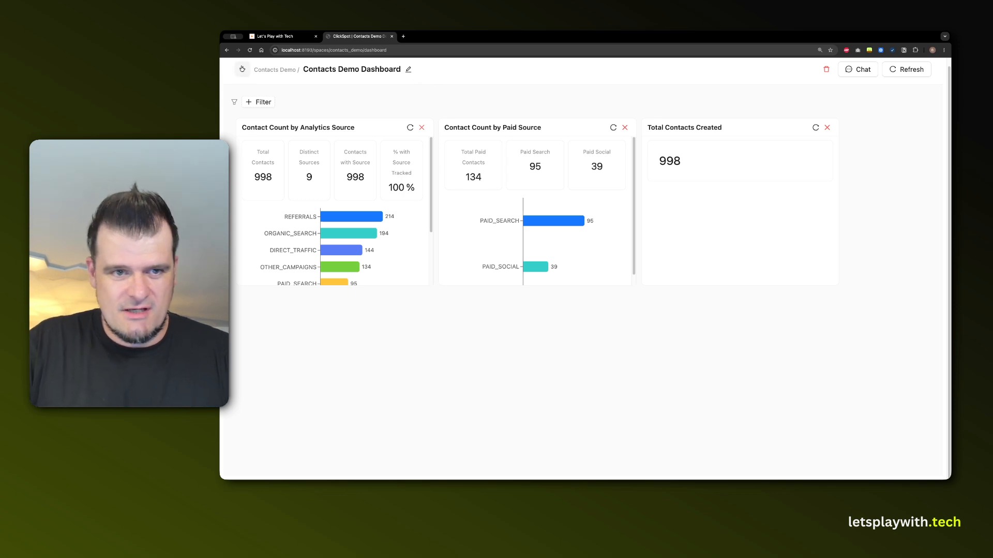
click(242, 69)
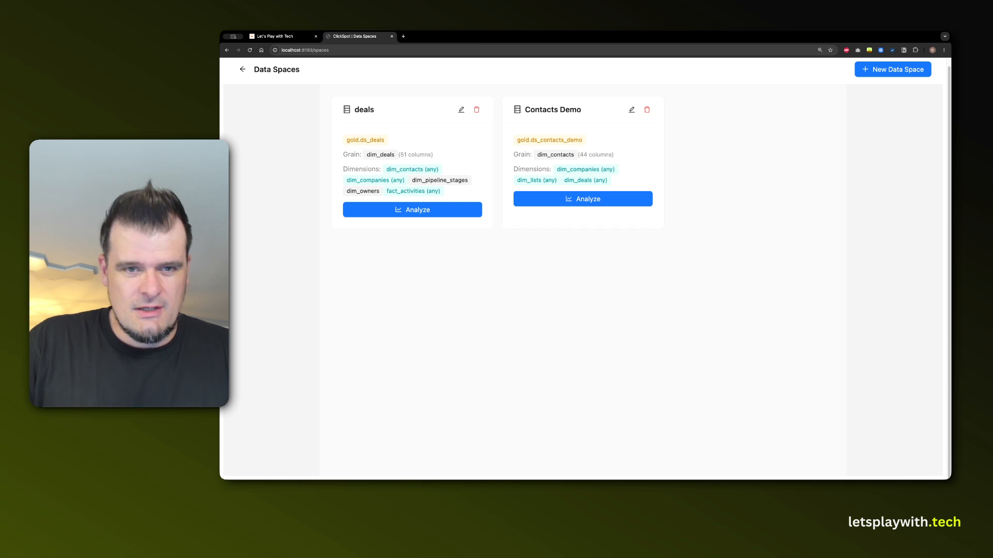
Switch to the Let's Play with Tech website and look through the ClickSpot project page, including its showcase, source code link and tech stack
click(284, 37)
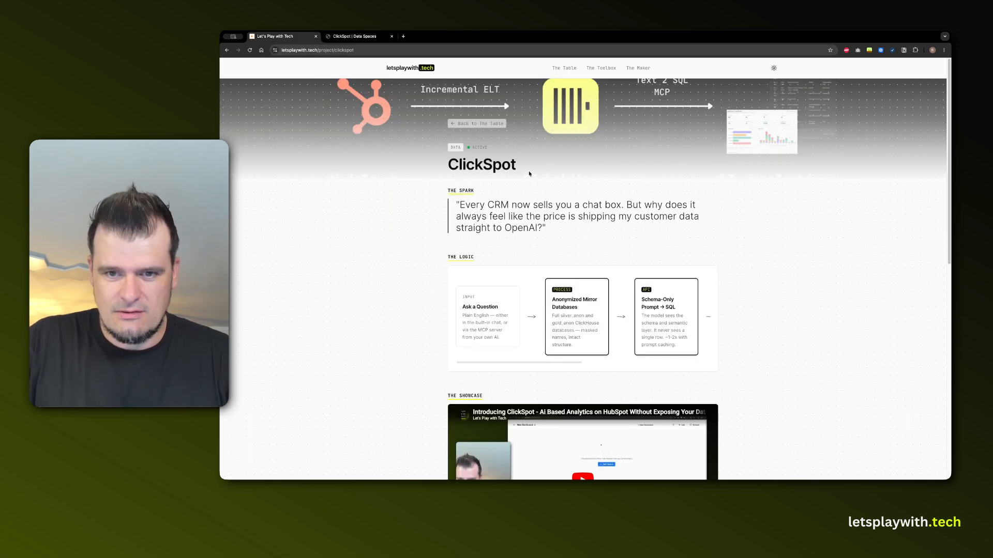
scroll(495, 165, down, 4)
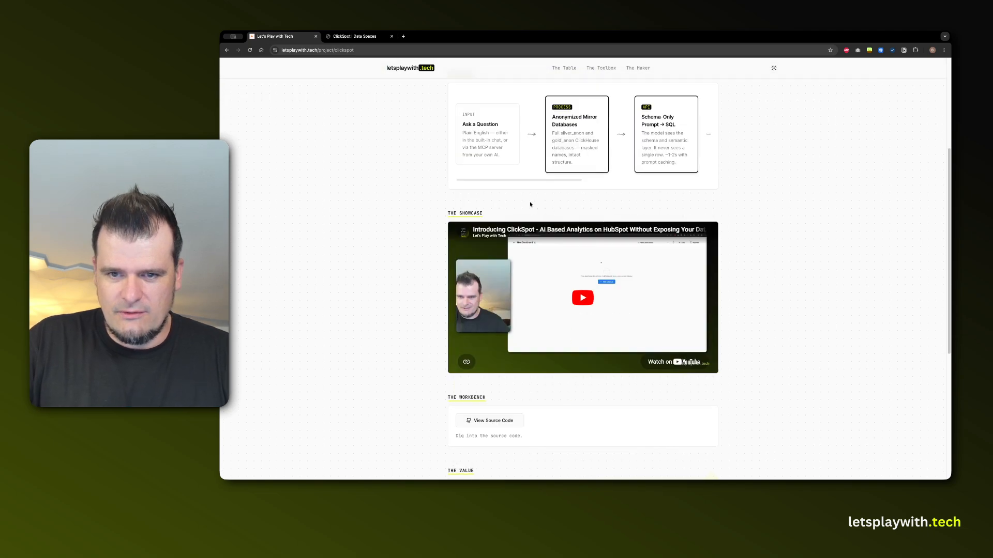
scroll(385, 156, down, 2)
scroll(385, 156, down, 3)
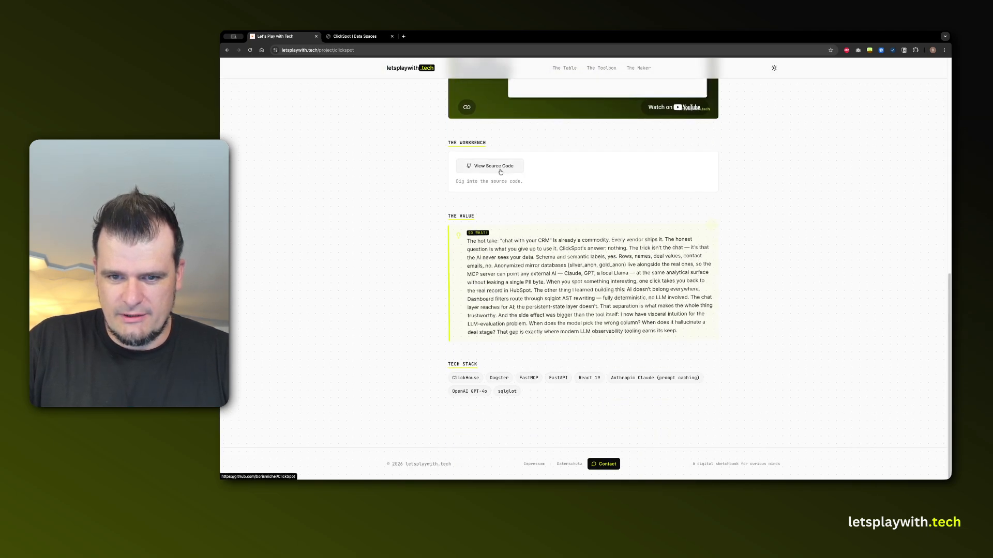
scroll(489, 172, up, 10)
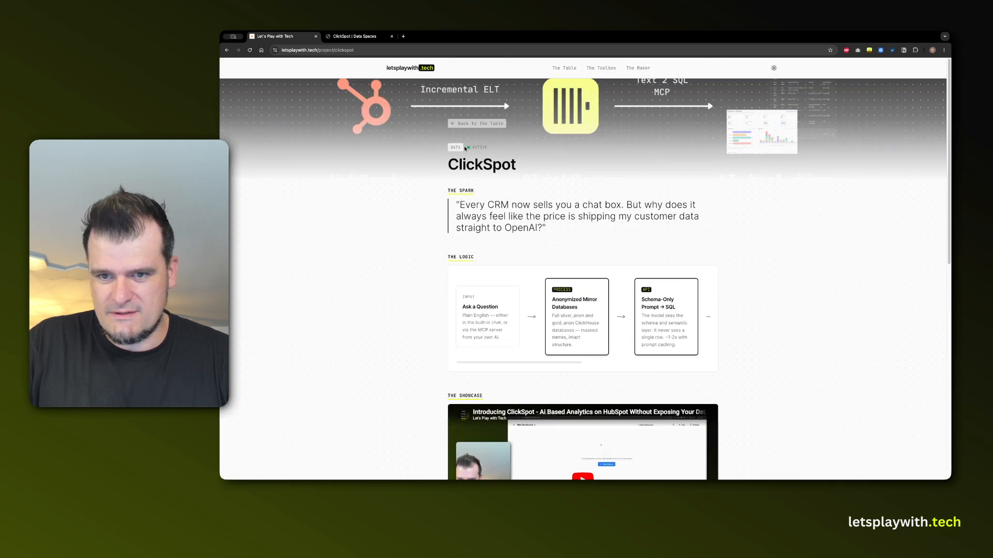